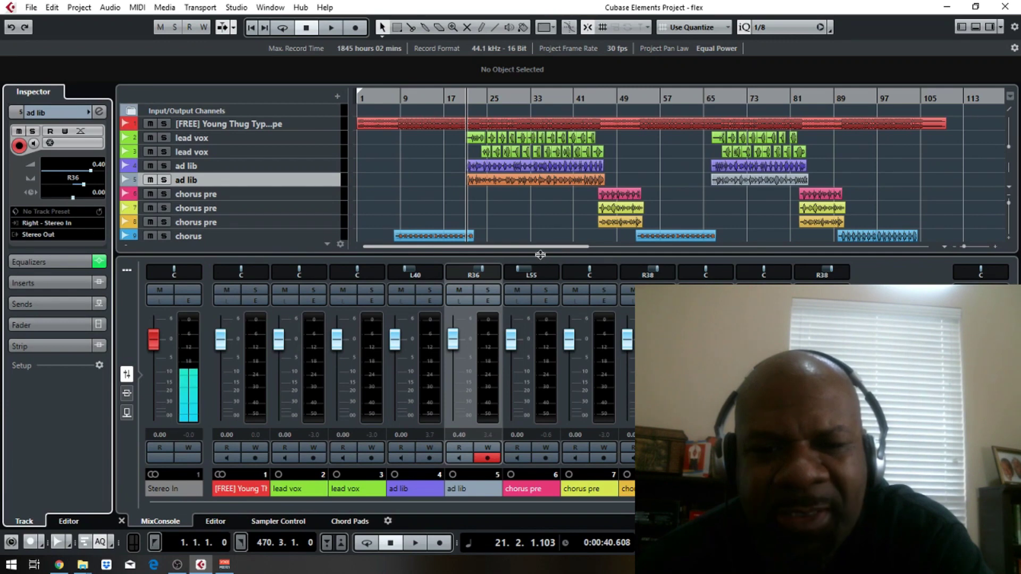
Step: Give the track area more height above the mixer and place the playback cursor at bar 7, just before the first chorus
left_click_drag(540, 253, 547, 293)
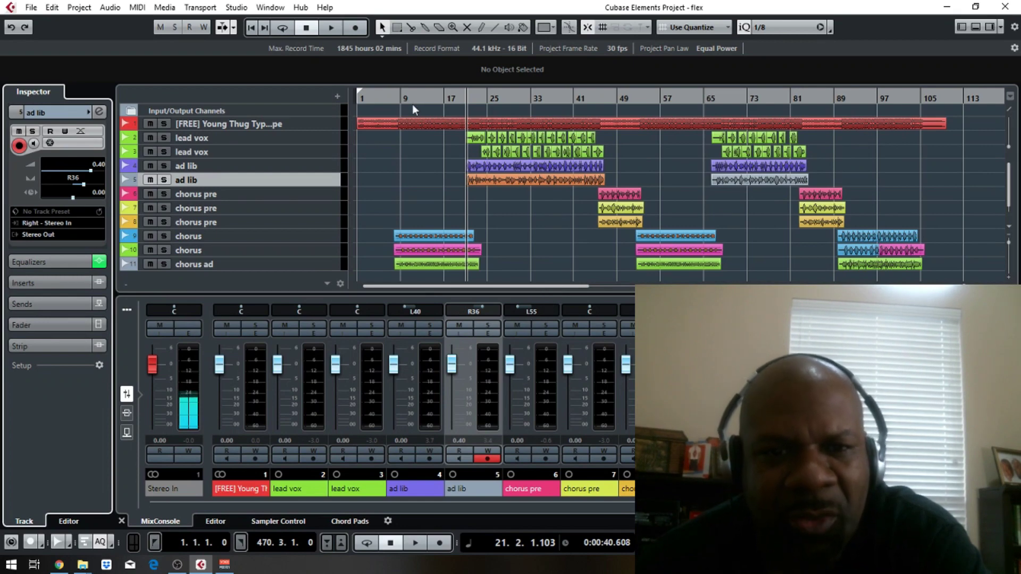
left_click(391, 95)
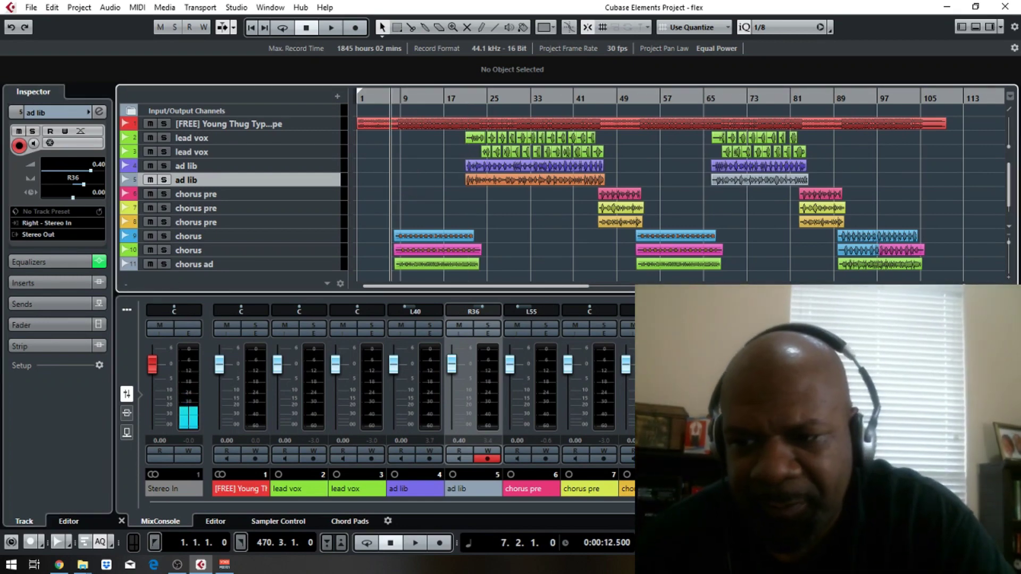
Step: View the Stereo Out channel settings and close them again
left_click(905, 334)
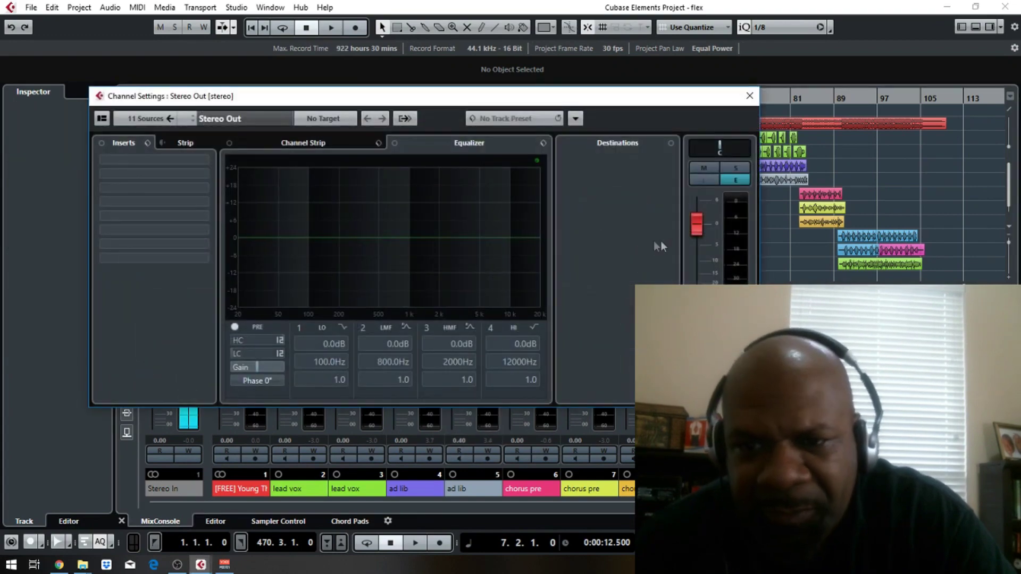
left_click(733, 180)
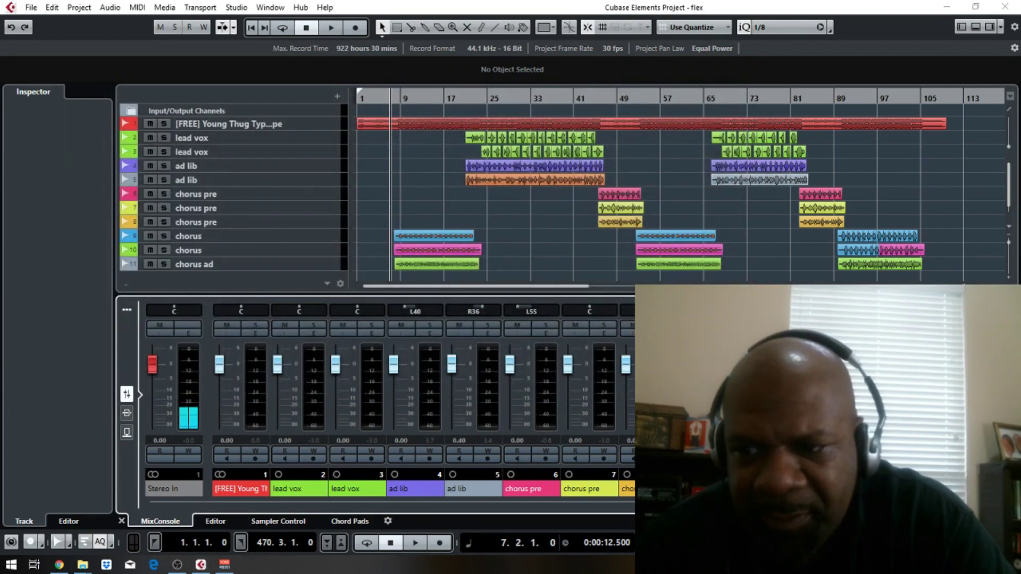
left_click(905, 333)
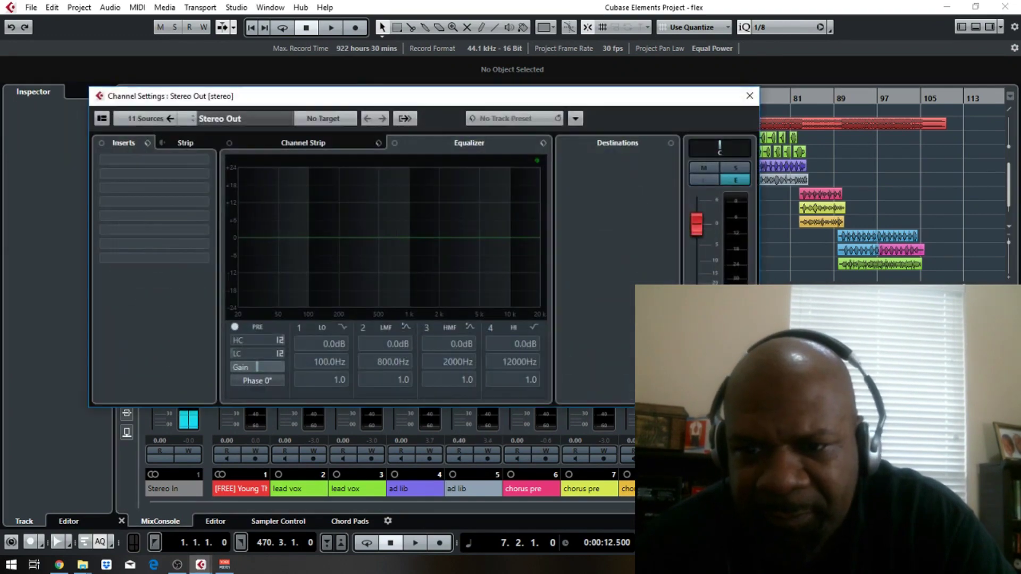
left_click(734, 181)
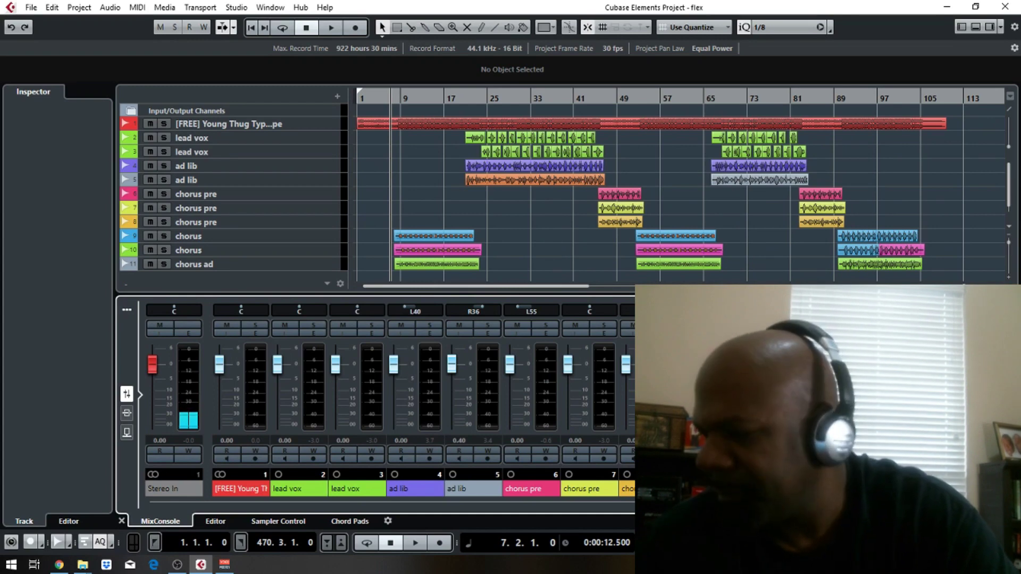
Step: Audition the first chorus with the full mix, and again with both chorus tracks and the chorus ad track soloed
key("space")
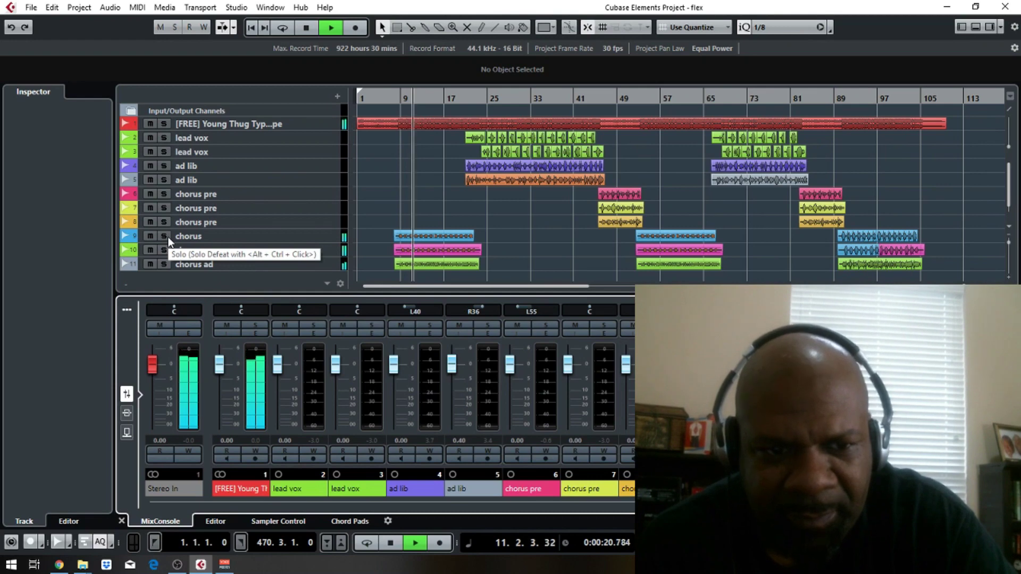
key("space")
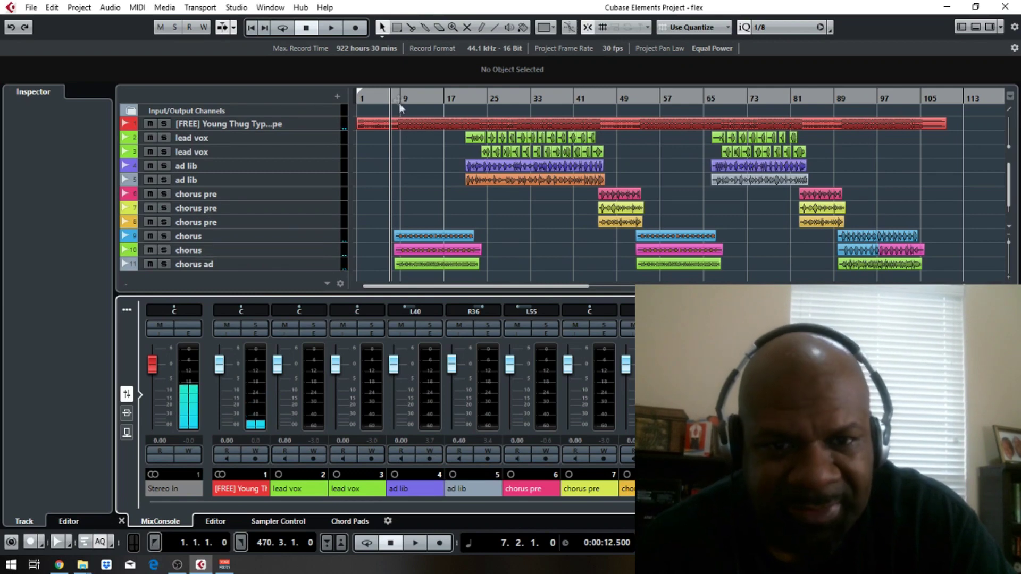
left_click(167, 236)
left_click(166, 250)
left_click(164, 265)
key("space")
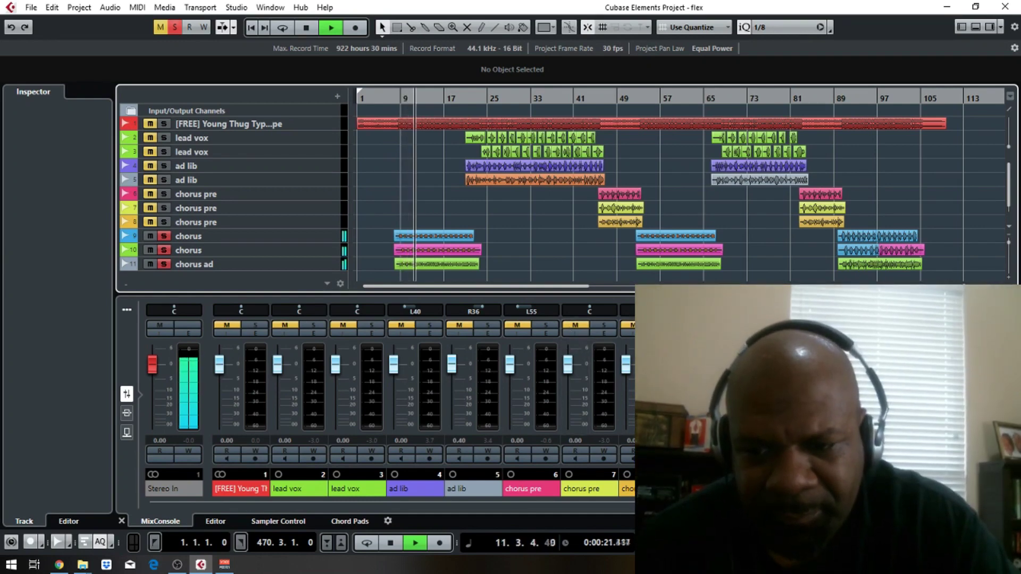
key("space")
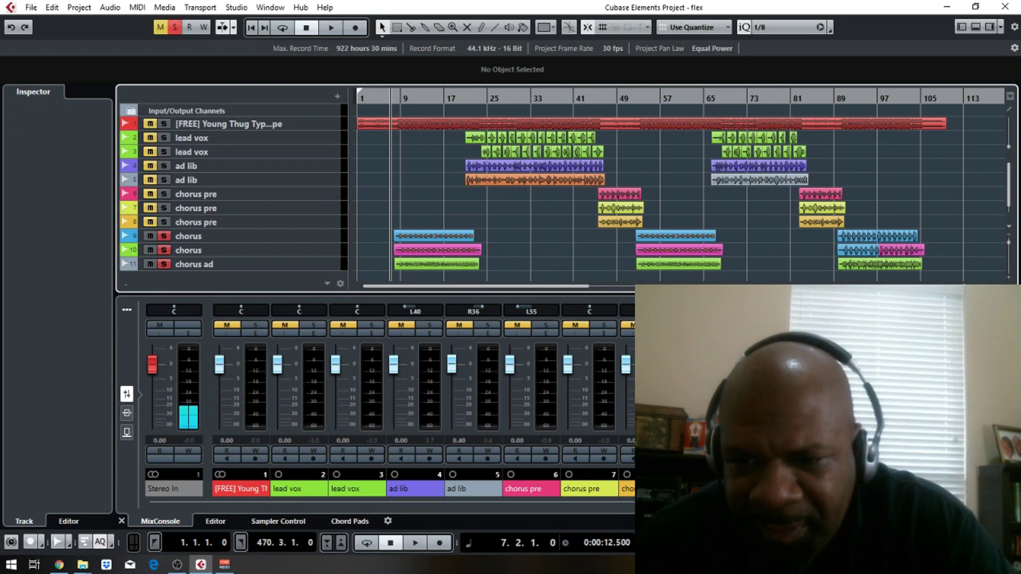
key("space")
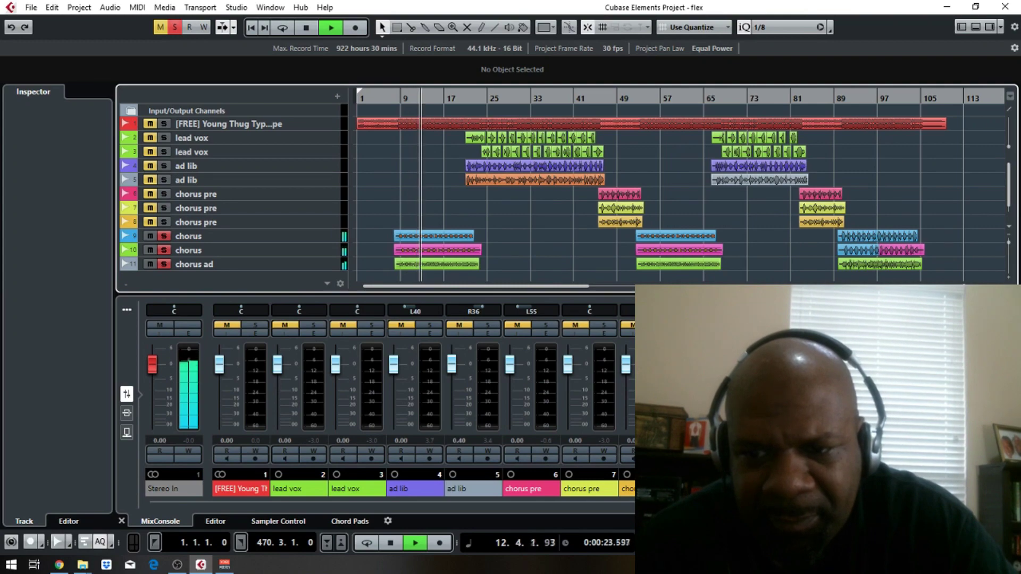
key("space")
Step: Audition chorus track 10 soloed, examine its equalizer curve in the channel settings, and remove the solo
double_click(126, 250)
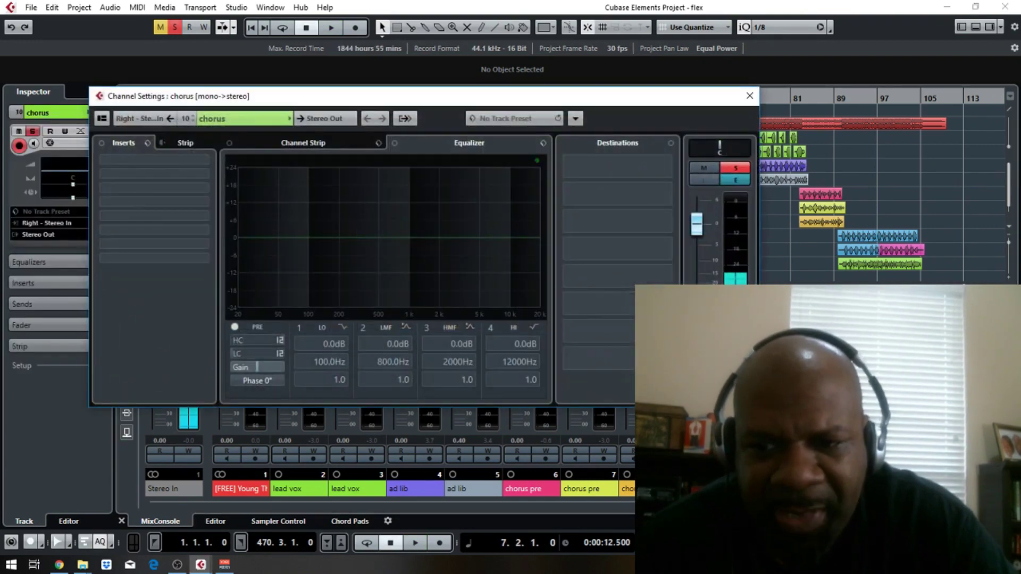
left_click(750, 96)
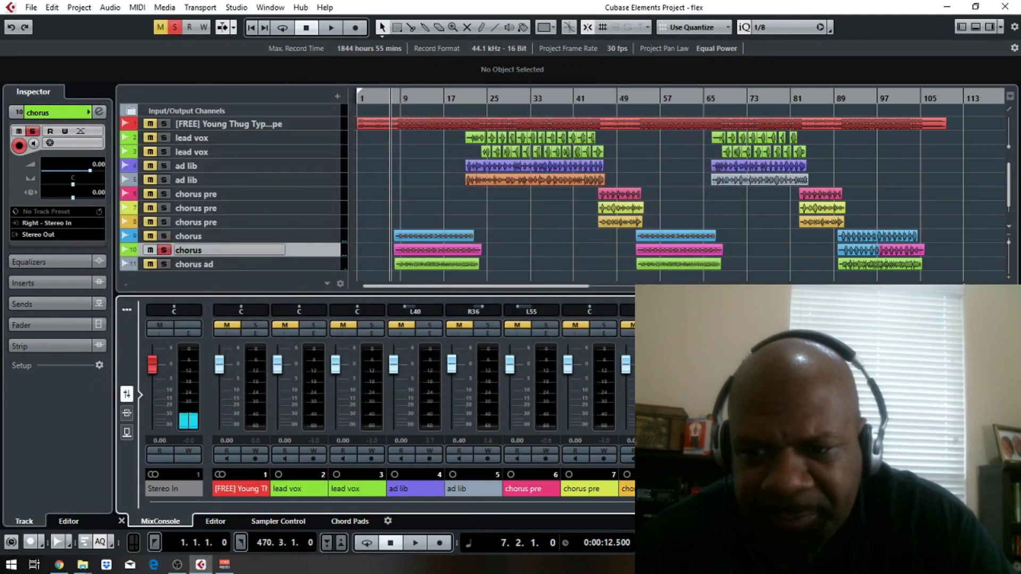
key("s")
key("e")
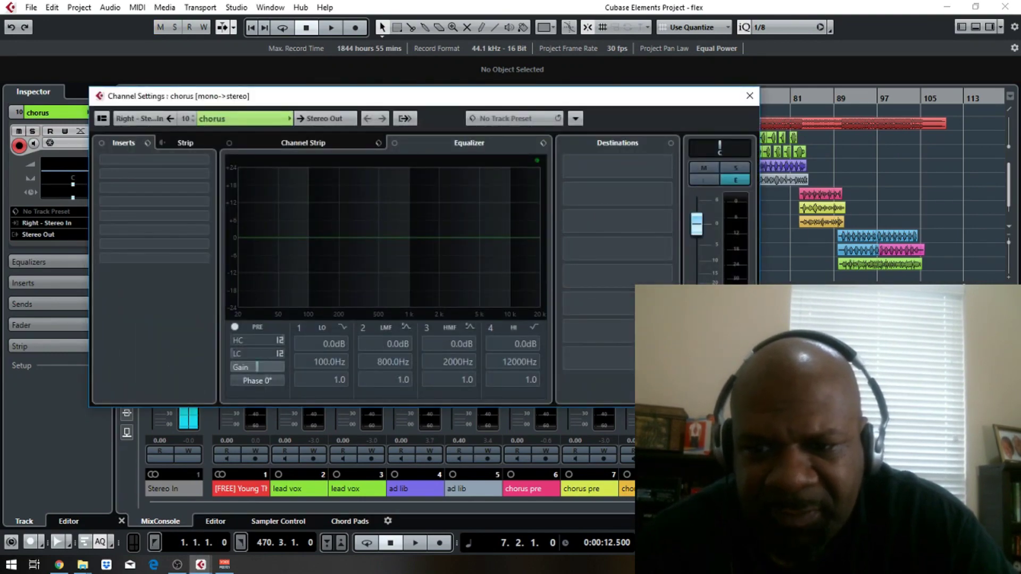
key("e")
key("s")
key("space")
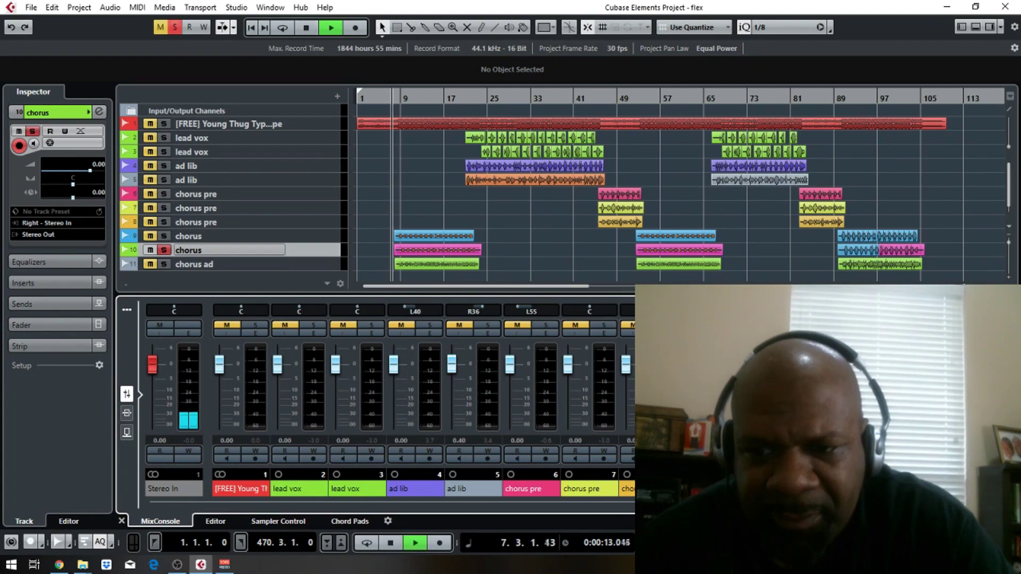
key("e")
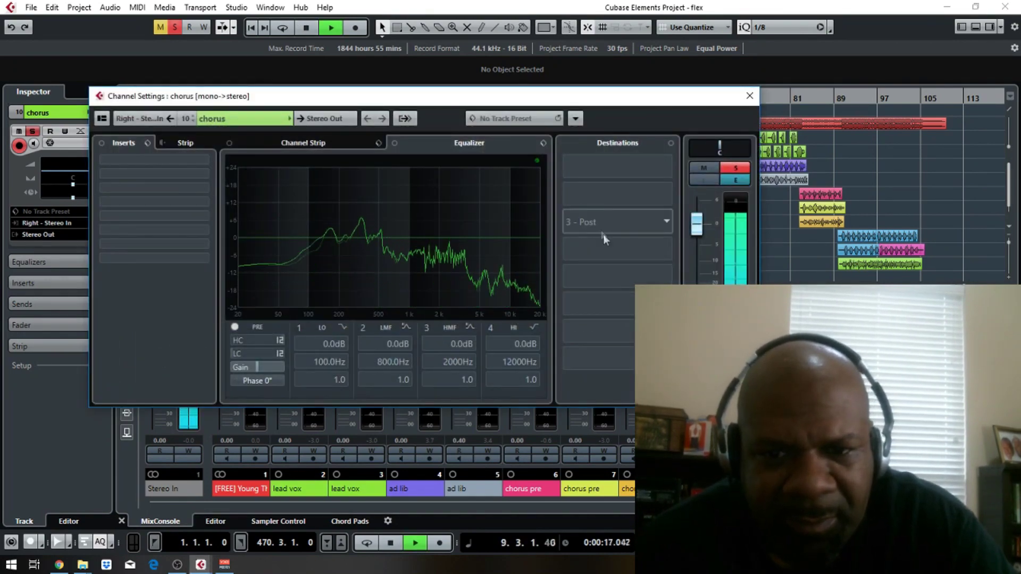
left_click(750, 96)
key("space")
key("s")
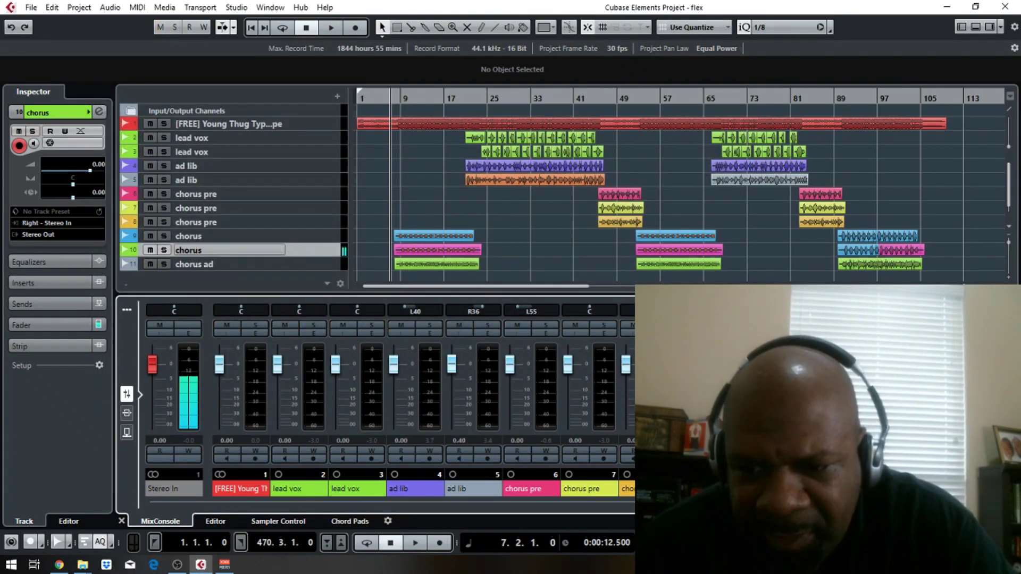
Step: Solo chorus track 9, open its channel settings and audition its equalizer curve
left_click(163, 236)
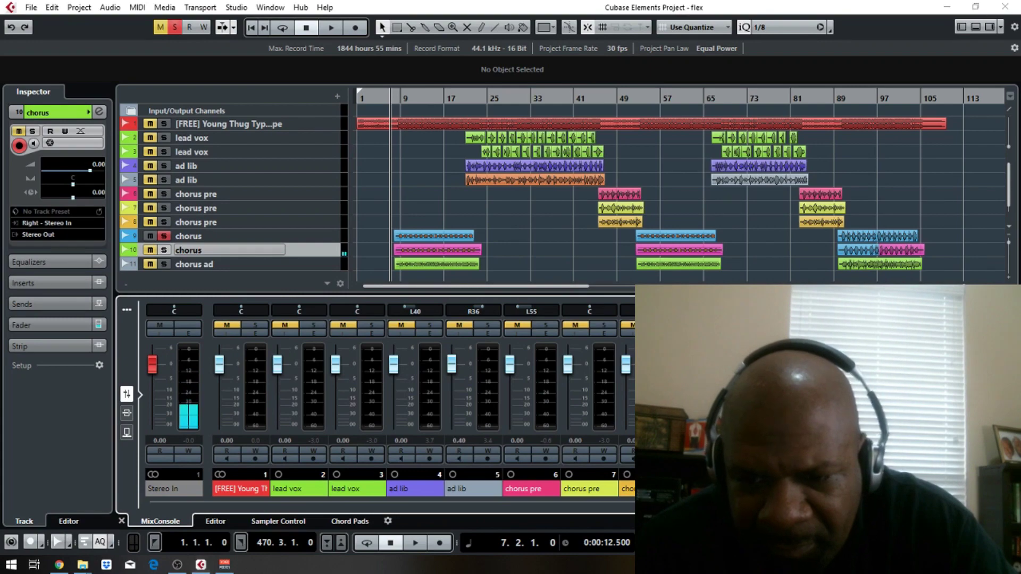
left_click(720, 333)
key("space")
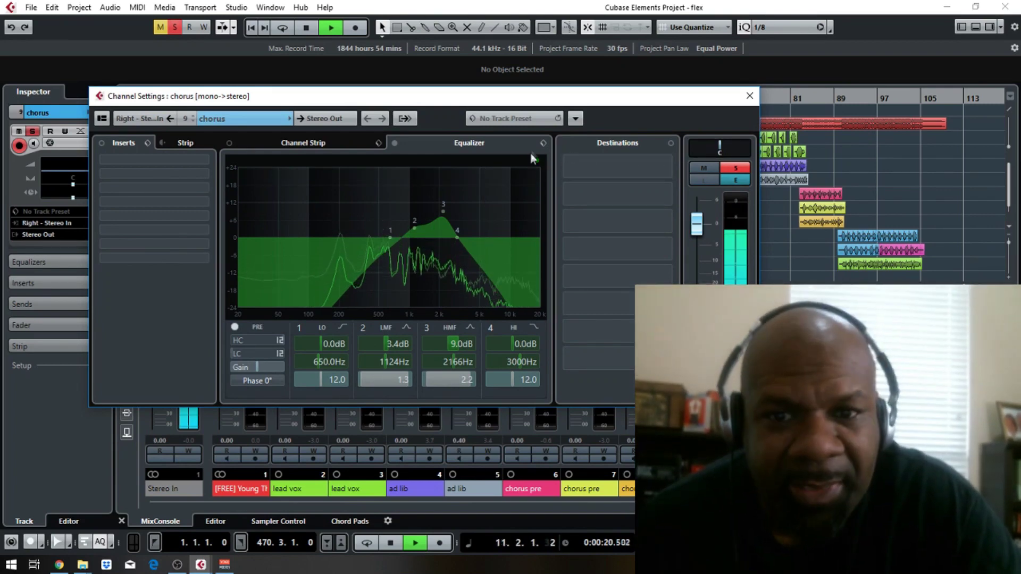
key("space")
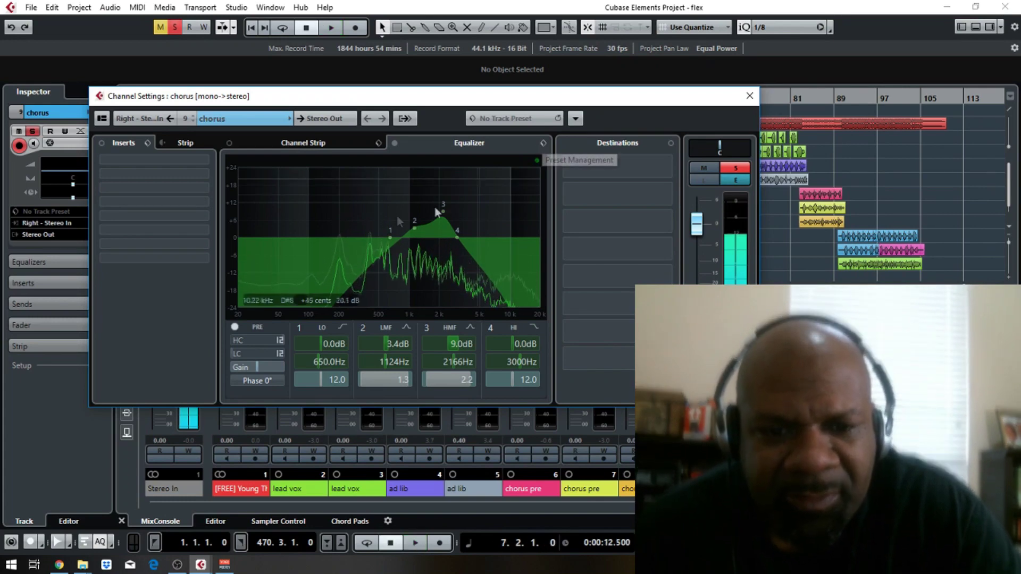
Step: Check the selected equalizer preset of chorus track 9 in the preset browser, replay the track and close its channel settings
left_click(543, 142)
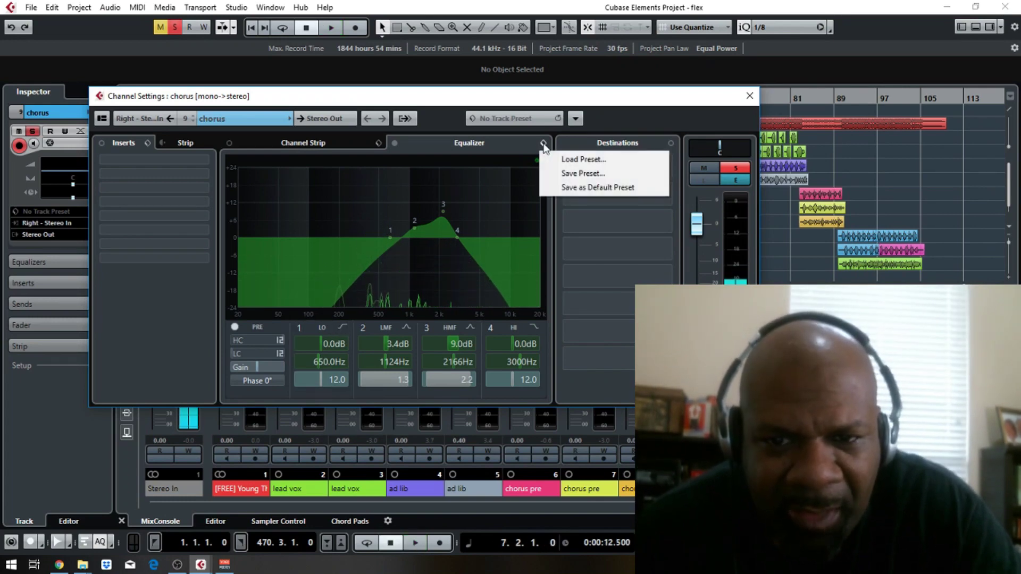
left_click(583, 159)
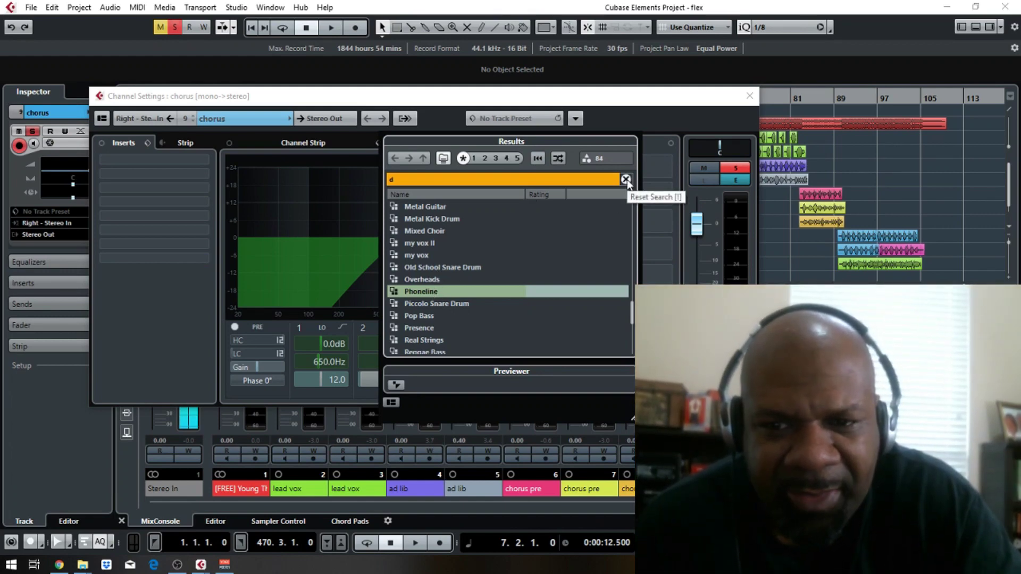
left_click(654, 117)
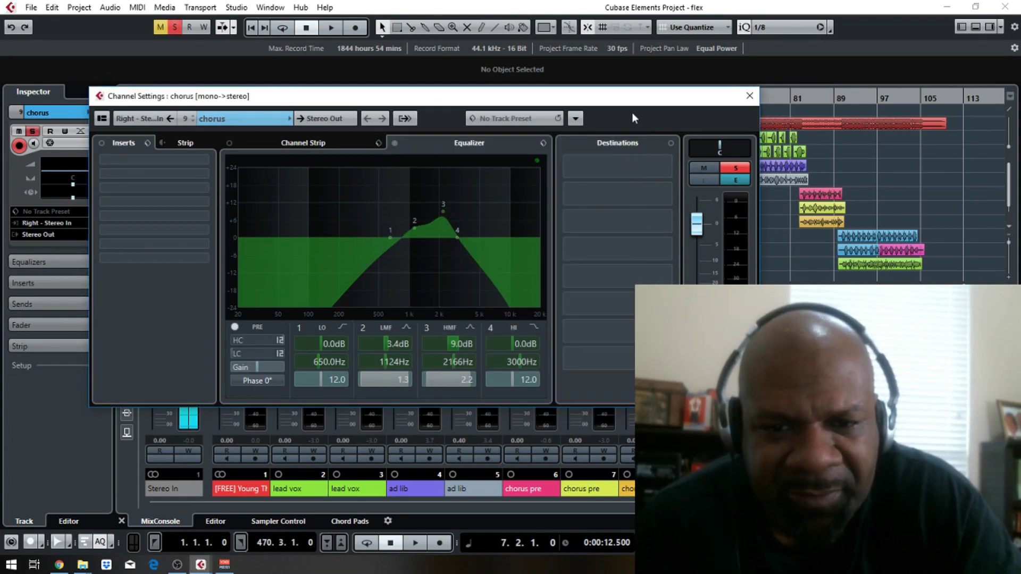
key("space")
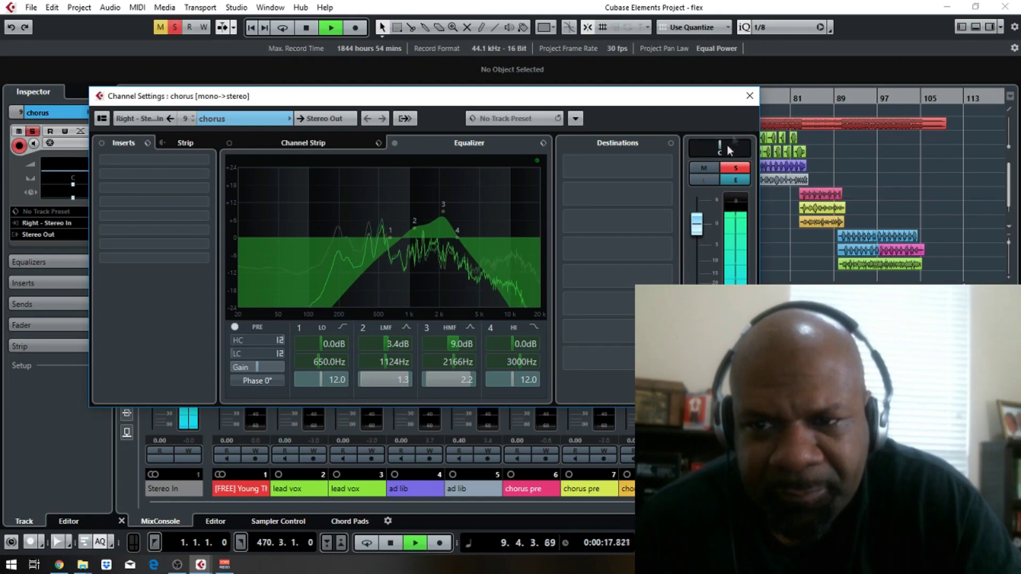
key("space")
left_click(750, 96)
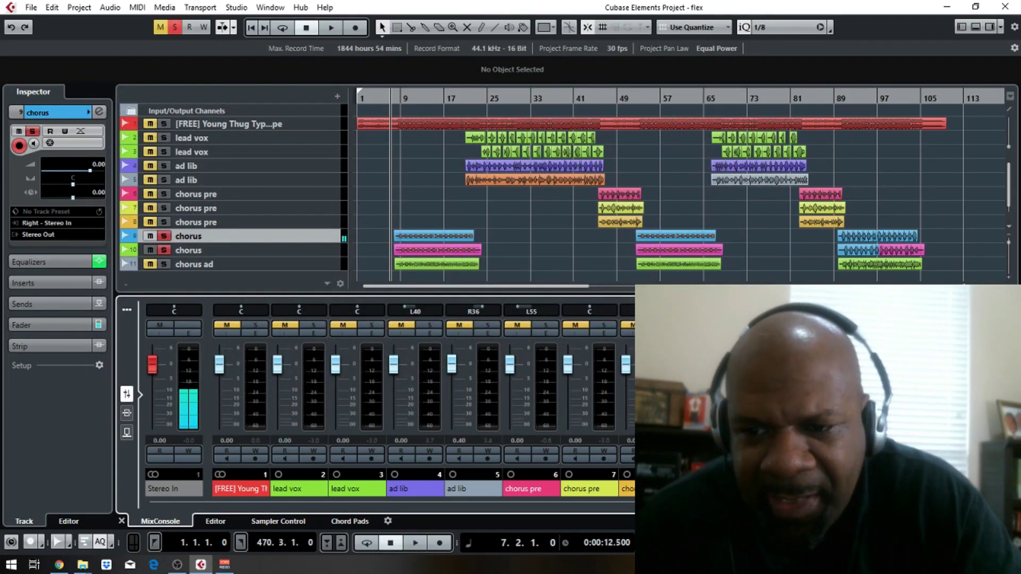
Step: Lower the third chorus pre channel to about -20 dB and unsolo chorus track 9 during playback of the chorus tracks
key("space")
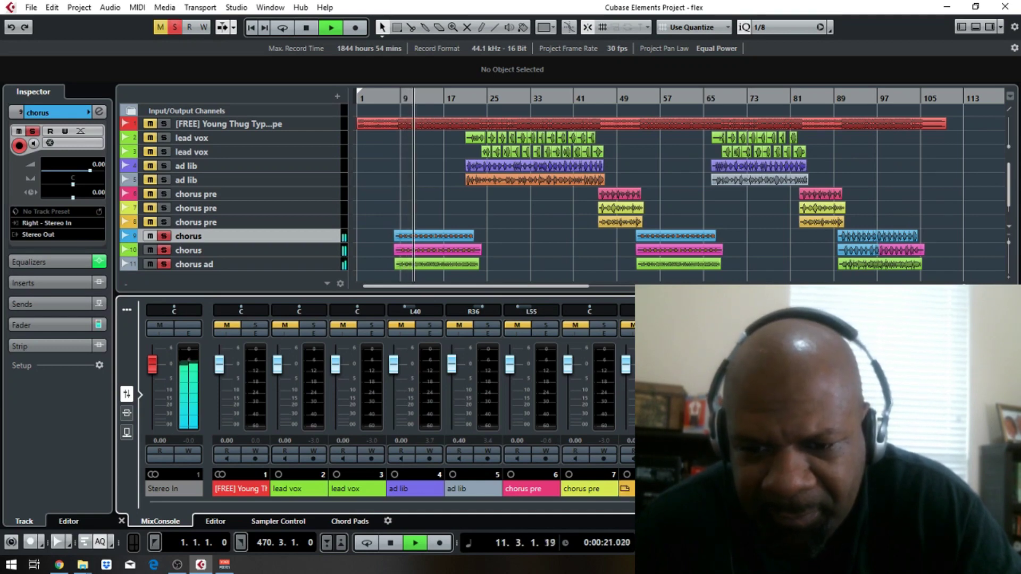
left_click(627, 408)
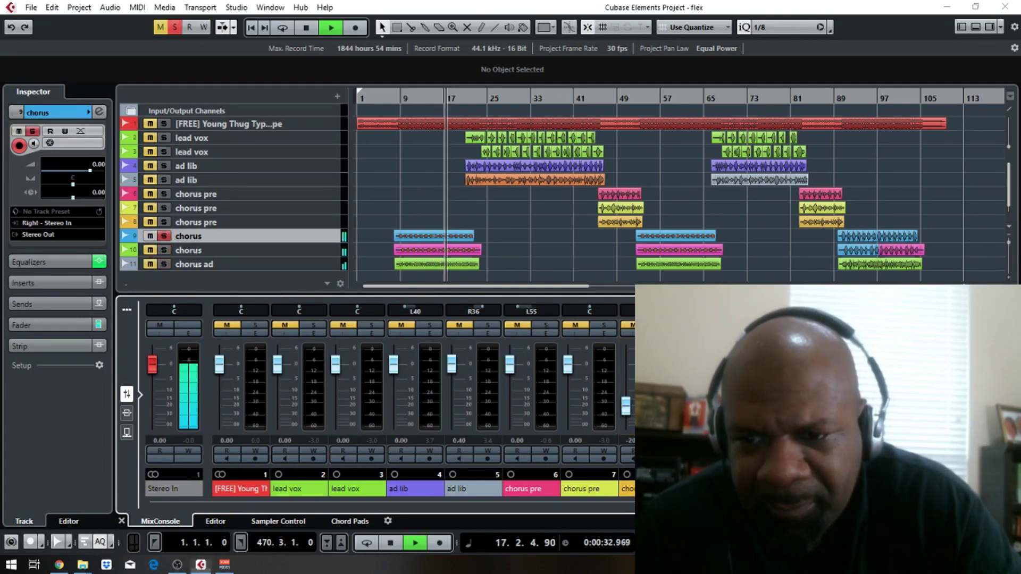
key("s")
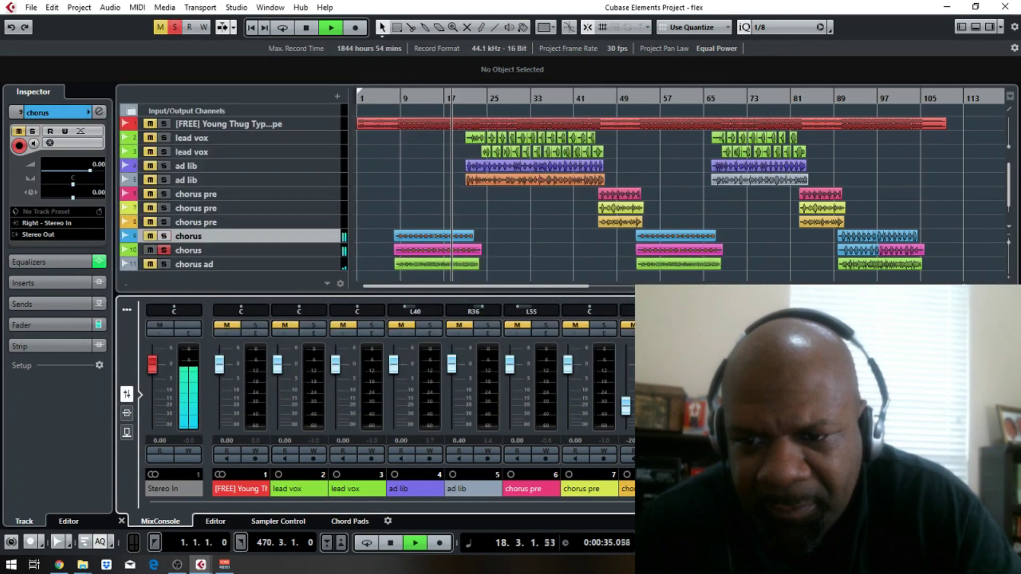
key("space")
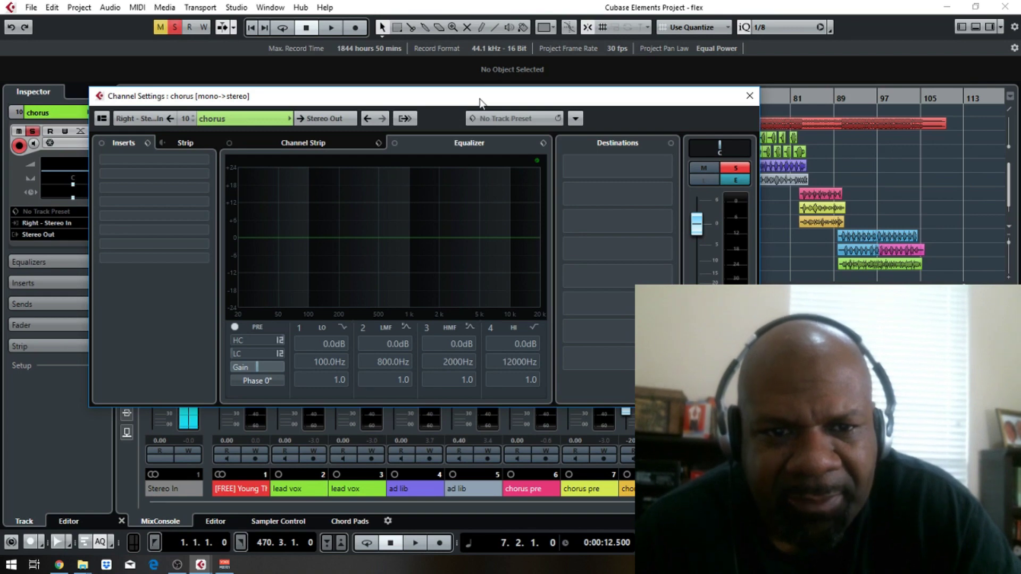
Step: Load the "my vox" equalizer preset on chorus track 10 and play back the soloed track
key("space")
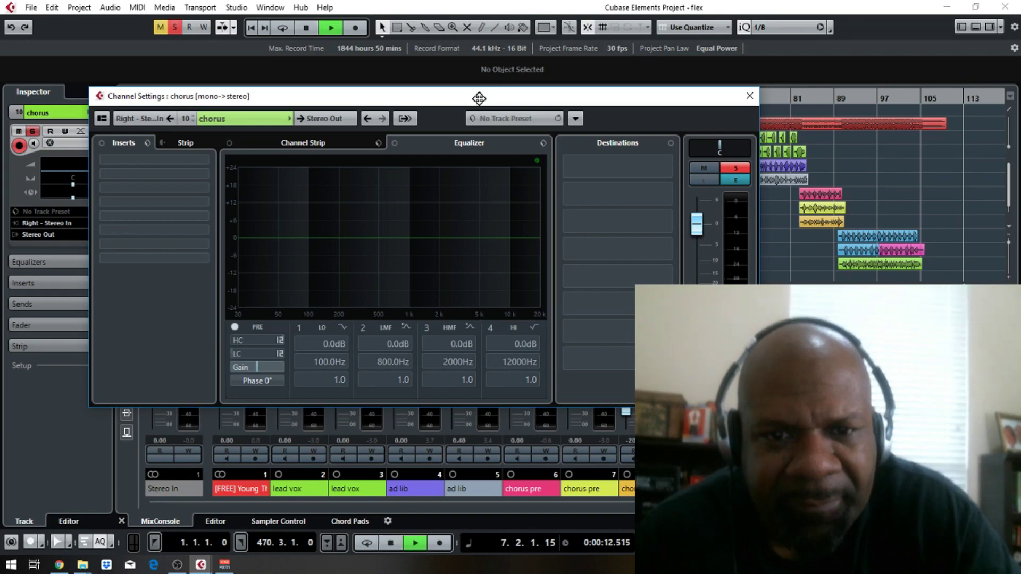
key("space")
left_click(543, 143)
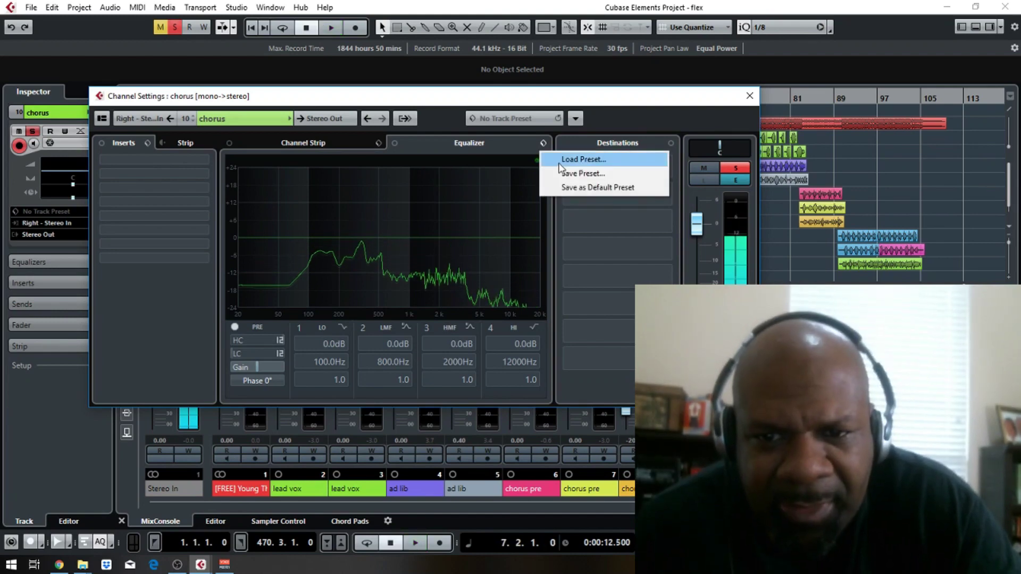
left_click(583, 159)
scroll(486, 274, "down", 4)
scroll(485, 274, "down", 2)
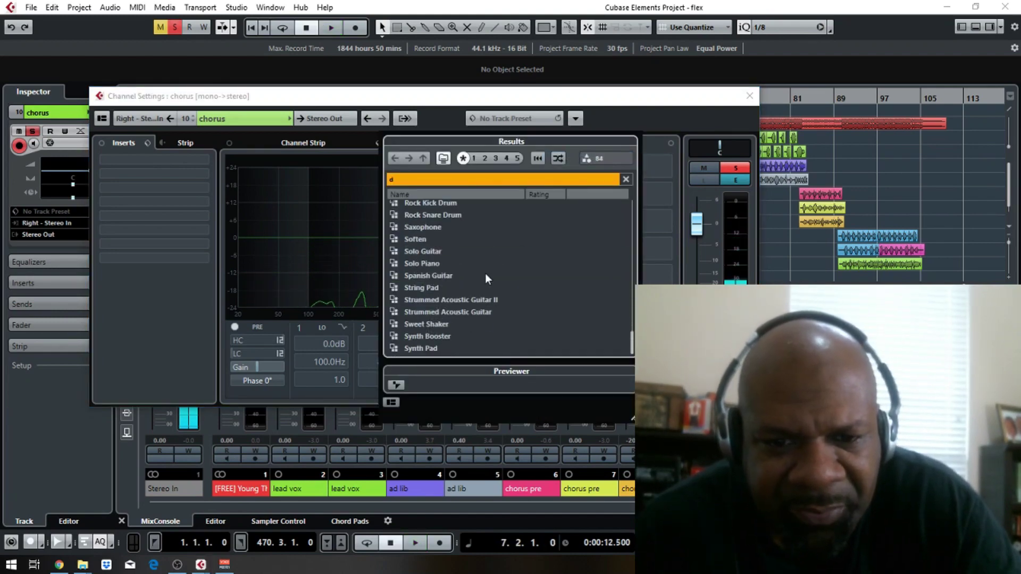
scroll(484, 273, "up", 3)
scroll(484, 275, "up", 4)
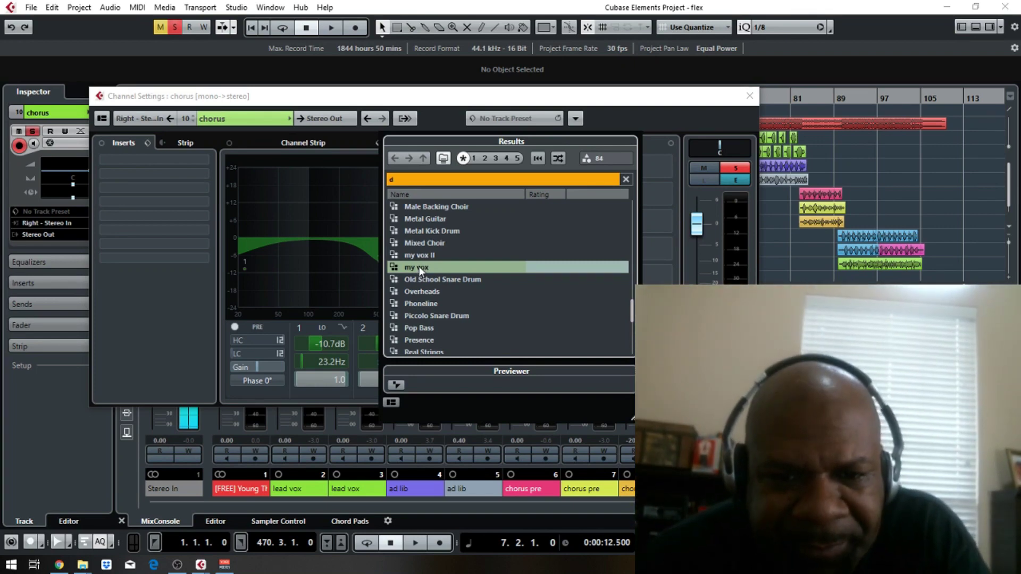
double_click(419, 266)
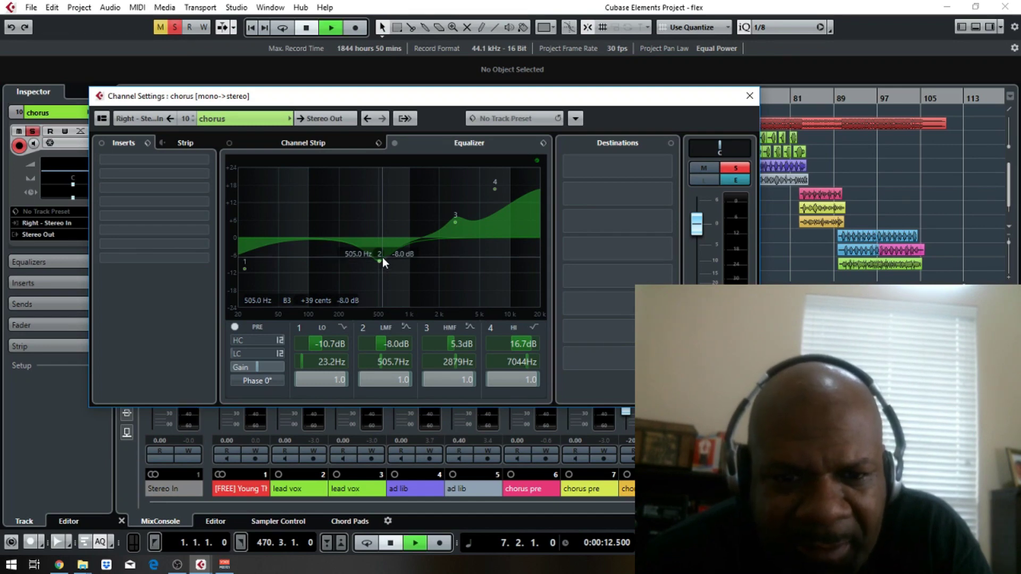
key("space")
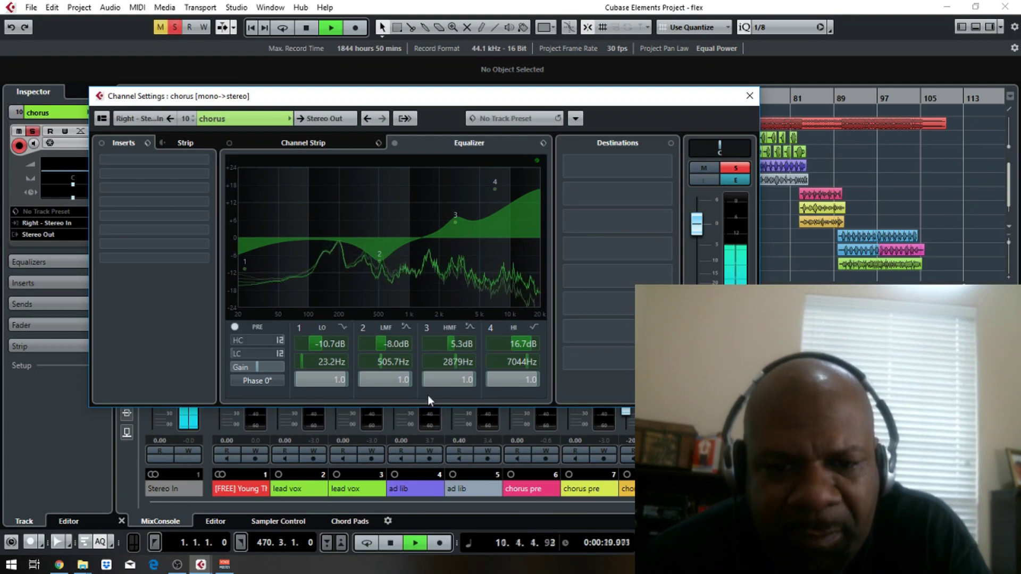
Step: Stop playback, check the recording scene and audio meters in OBS, and return to the Cubase project
key("space")
left_click(180, 566)
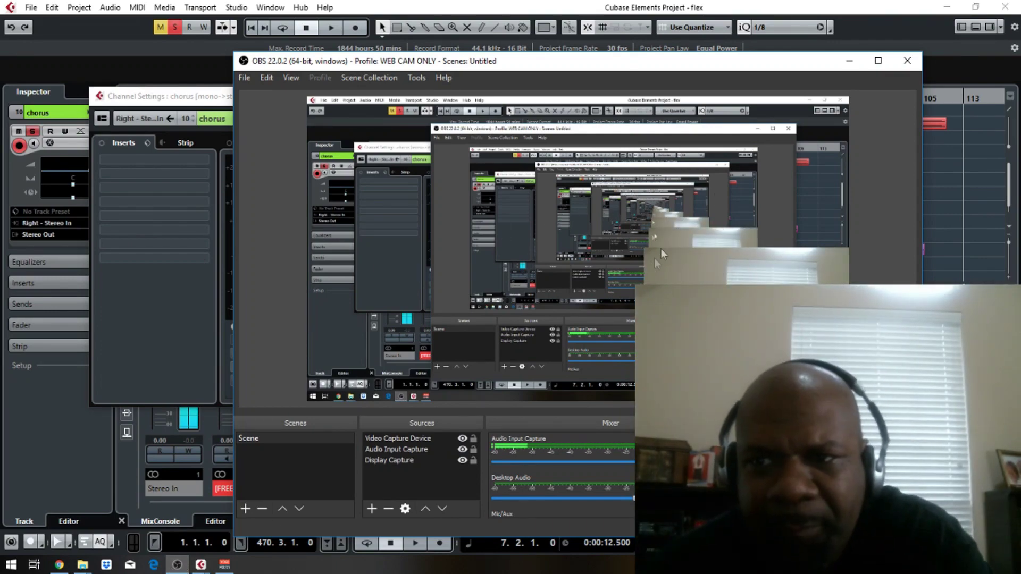
left_click(866, 27)
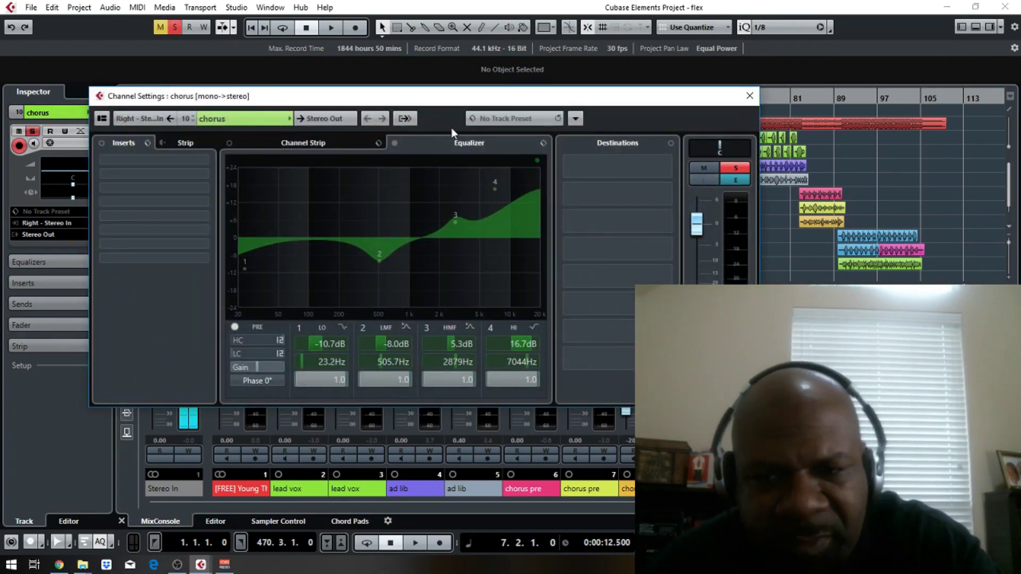
Step: Replay the soloed chorus track 10 to audition its equalizer curve, repositioning its channel settings window
key("space")
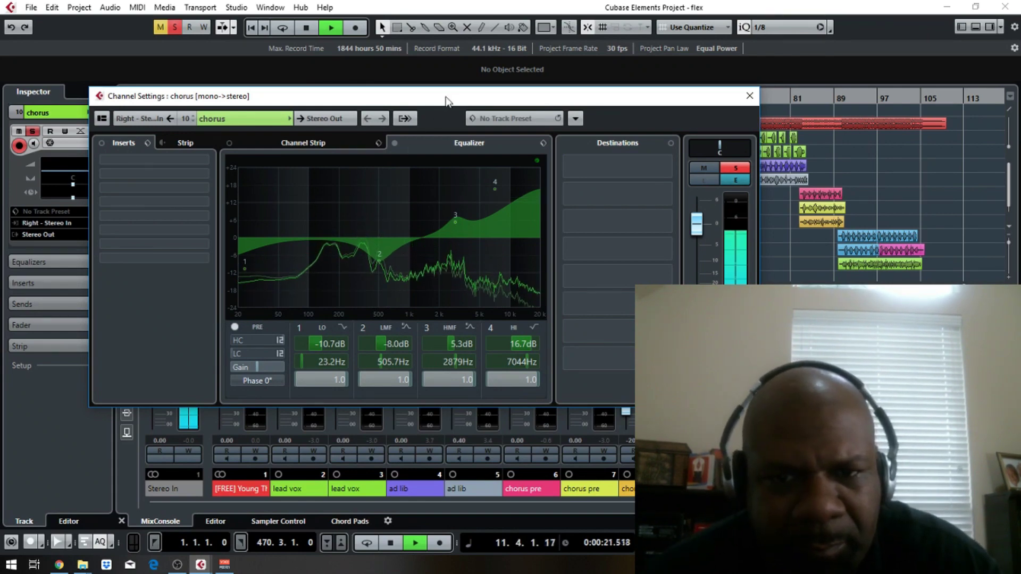
key("space")
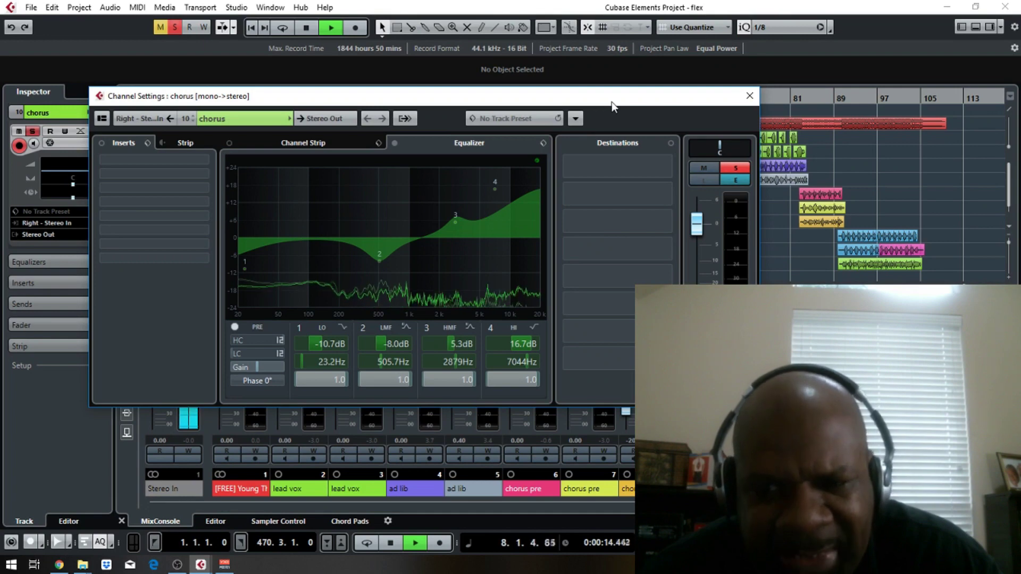
left_click_drag(612, 105, 591, 100)
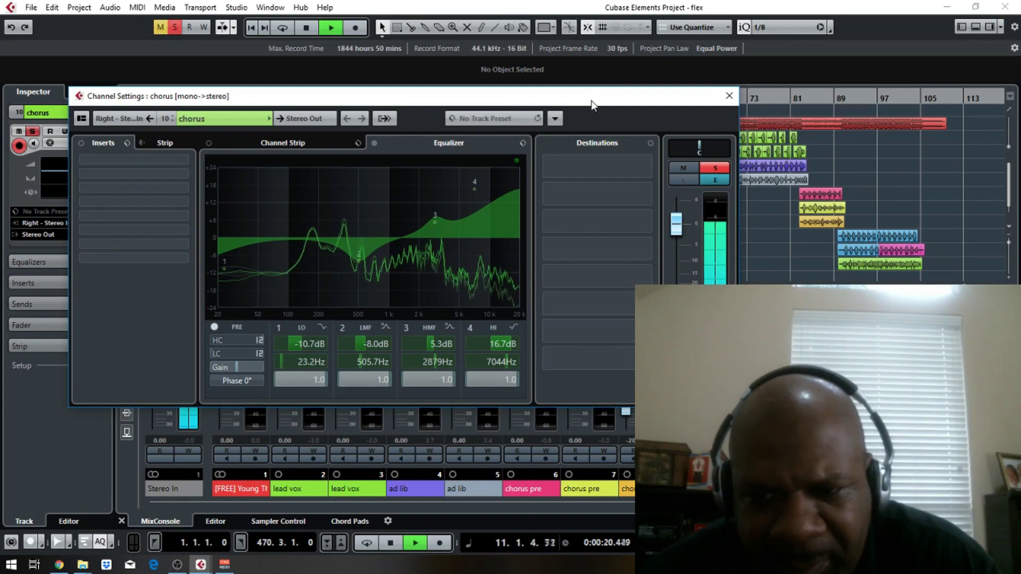
left_click_drag(592, 104, 636, 108)
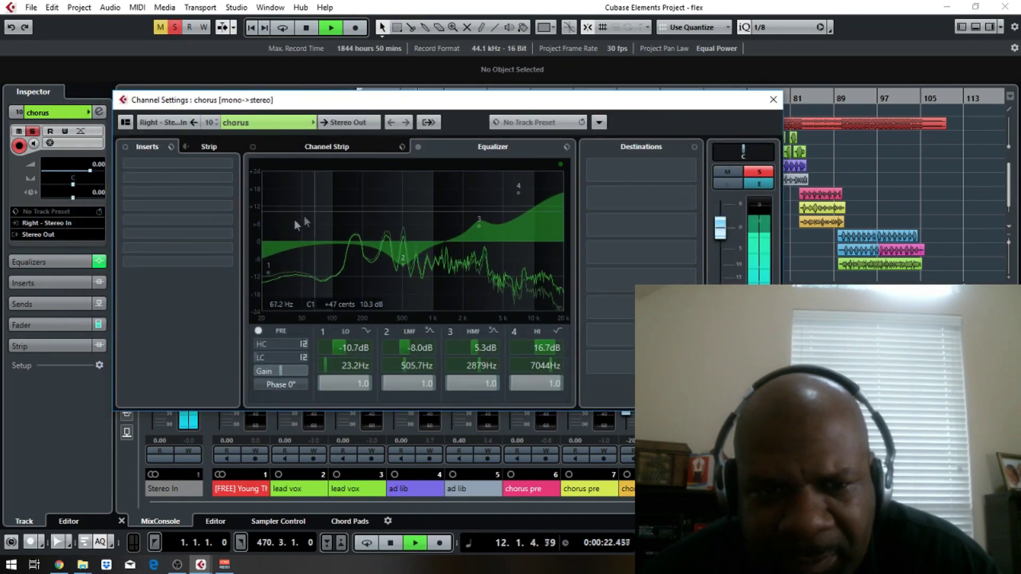
key("space")
Step: Insert the Dynamics Compressor in the first insert slot of chorus track 10, audition it and close the plug-in and channel settings
left_click(185, 166)
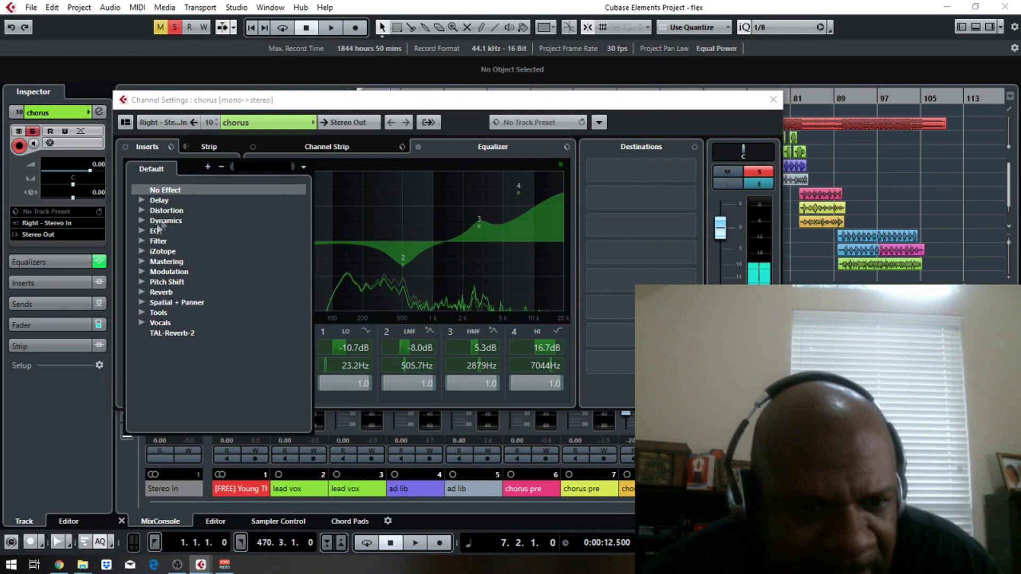
left_click(142, 221)
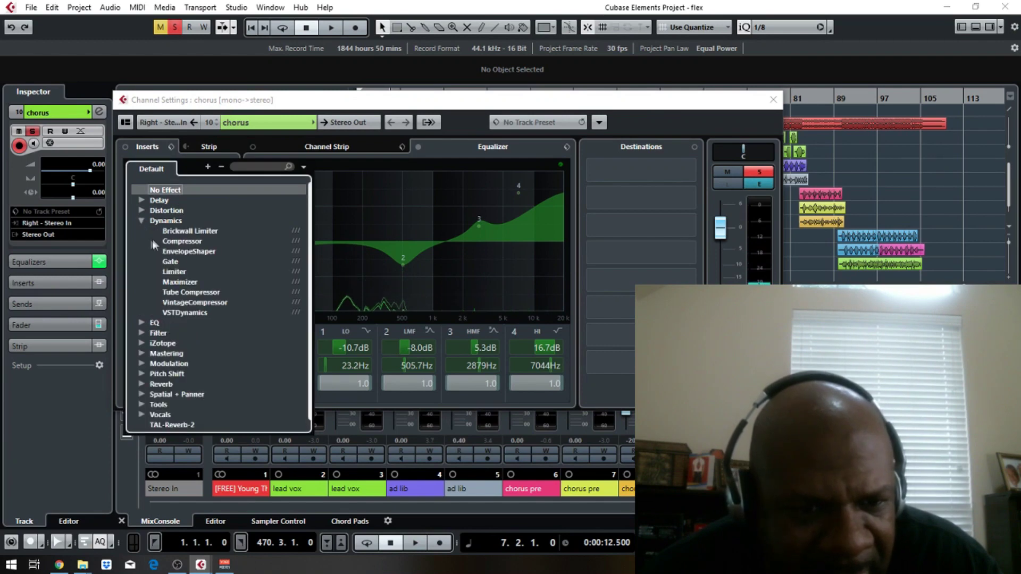
left_click(200, 240)
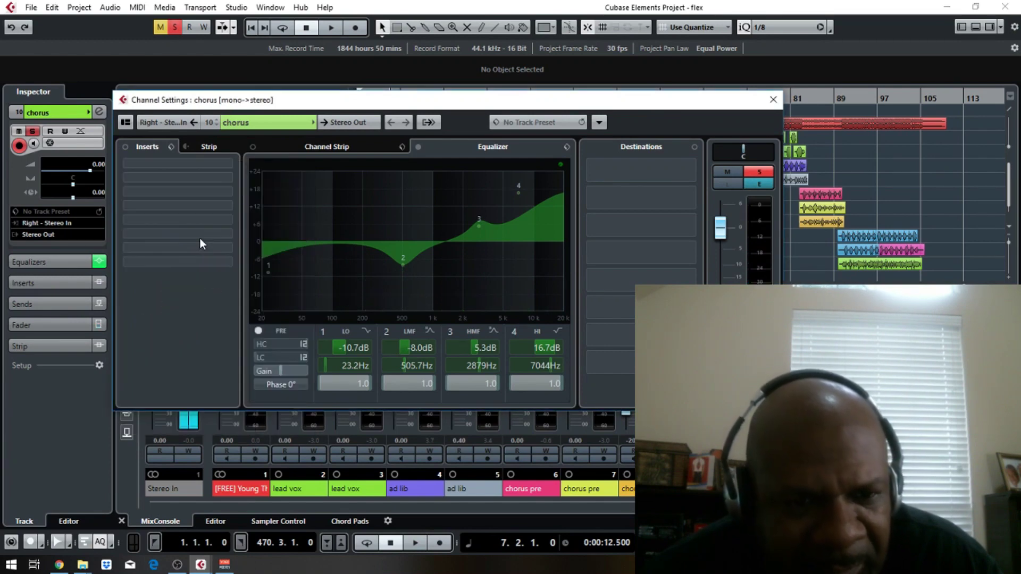
key("space")
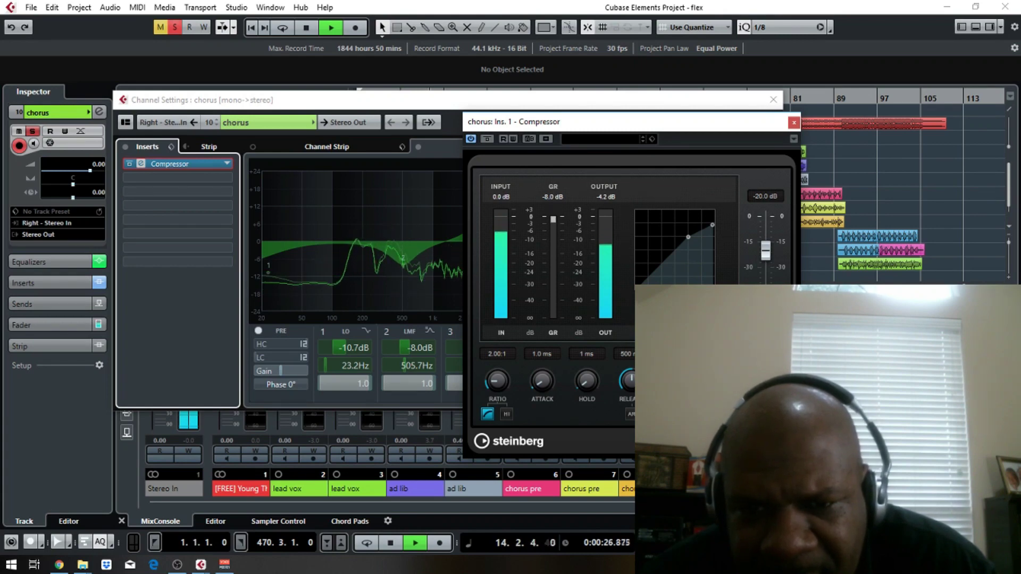
key("space")
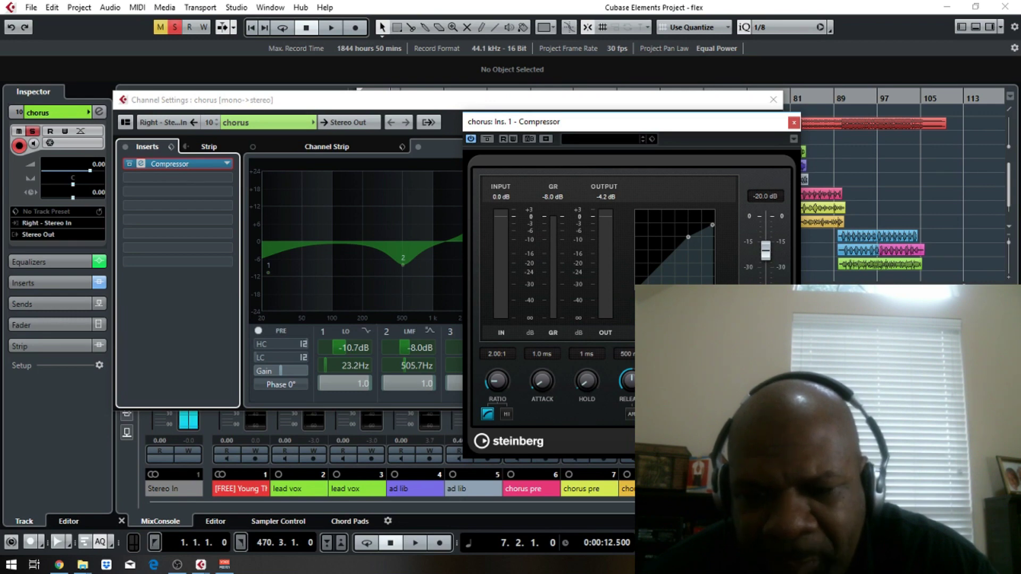
left_click(794, 123)
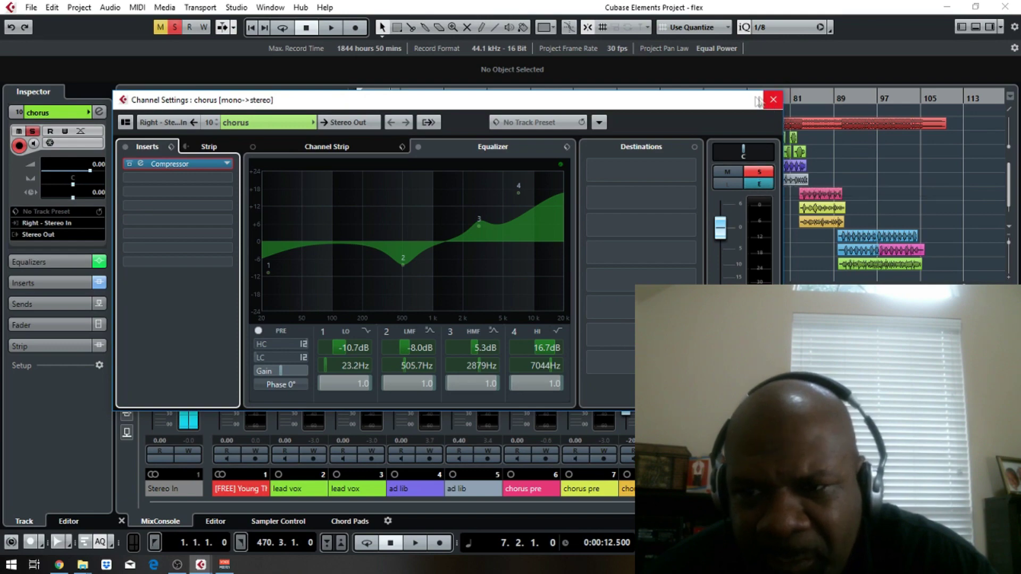
left_click(774, 100)
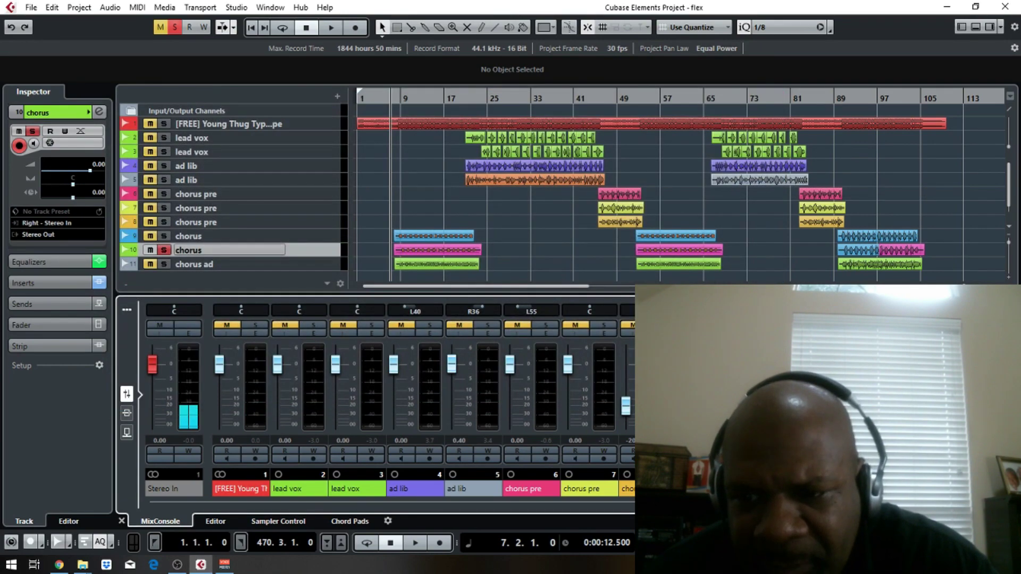
Step: Audition chorus tracks 9 and 10 and the chorus ad track together in solo, replaying the passage twice
key("space")
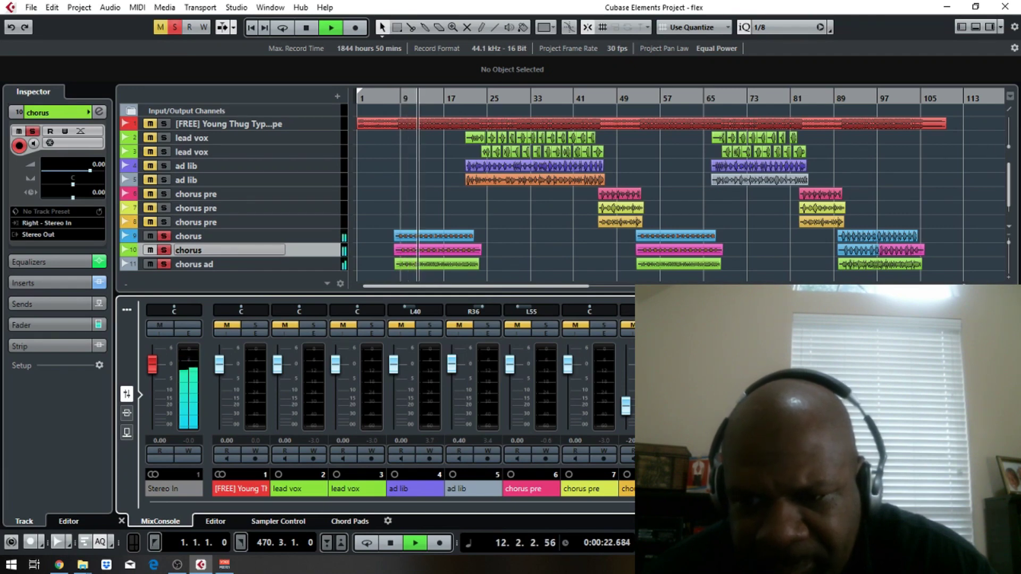
key("space")
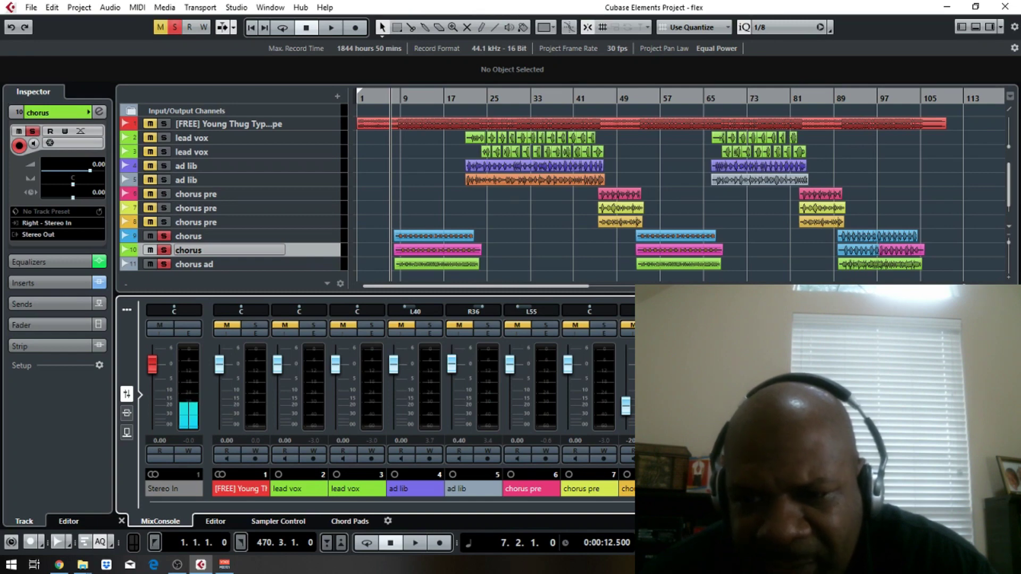
key("space")
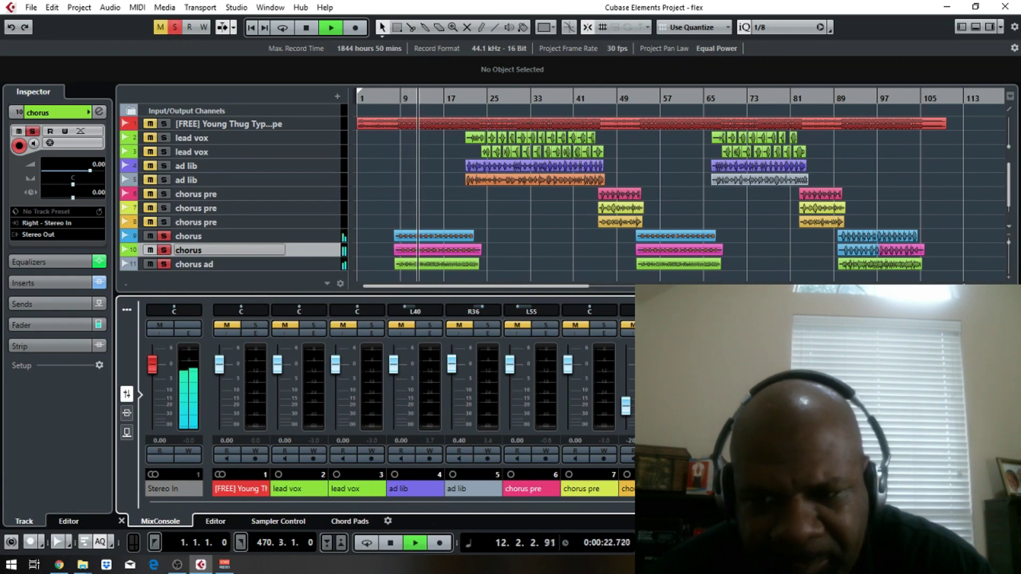
key("space")
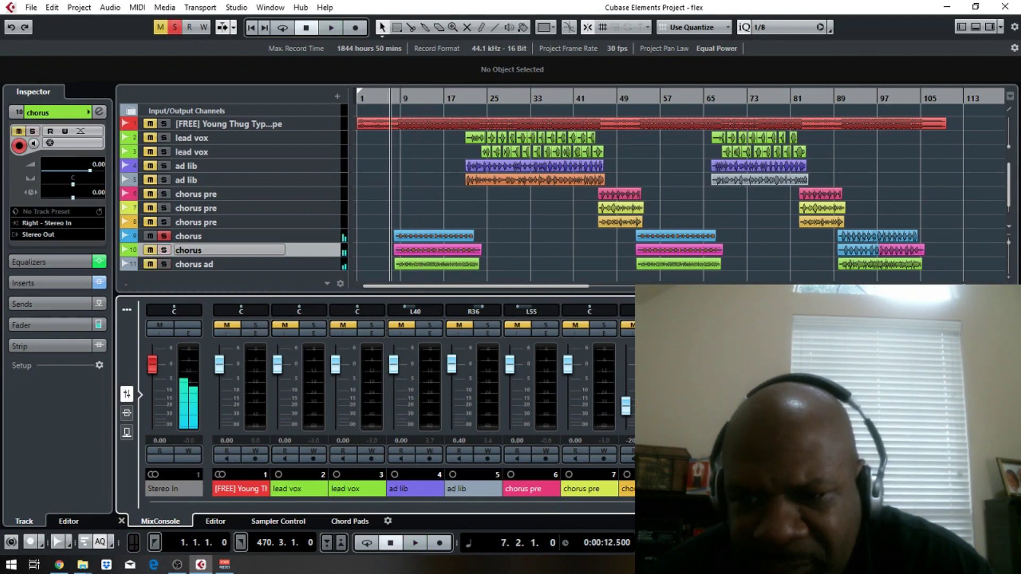
Step: Unsolo the chorus tracks and raise the volume of chorus track 10 to 3.21 dB while playing the full mix
left_click(164, 236)
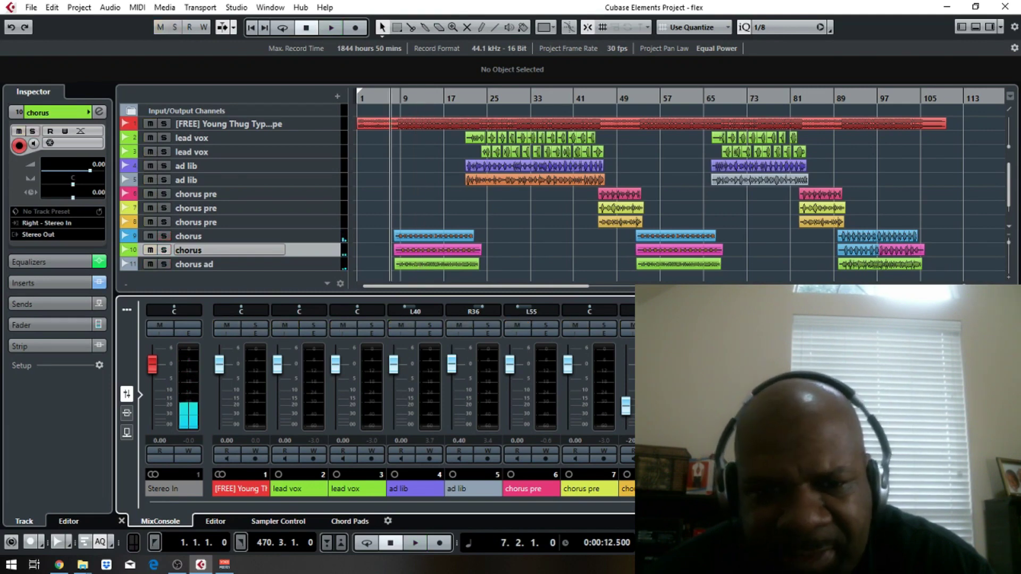
key("space")
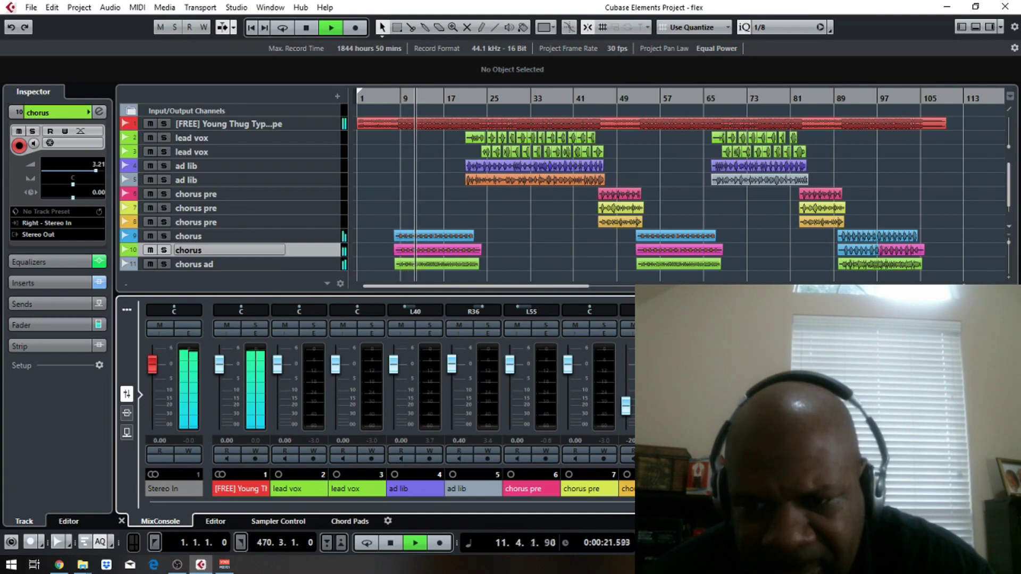
key("space")
Step: Reopen the Compressor of chorus track 10, audition it in the full mix, and close its windows
left_click(98, 112)
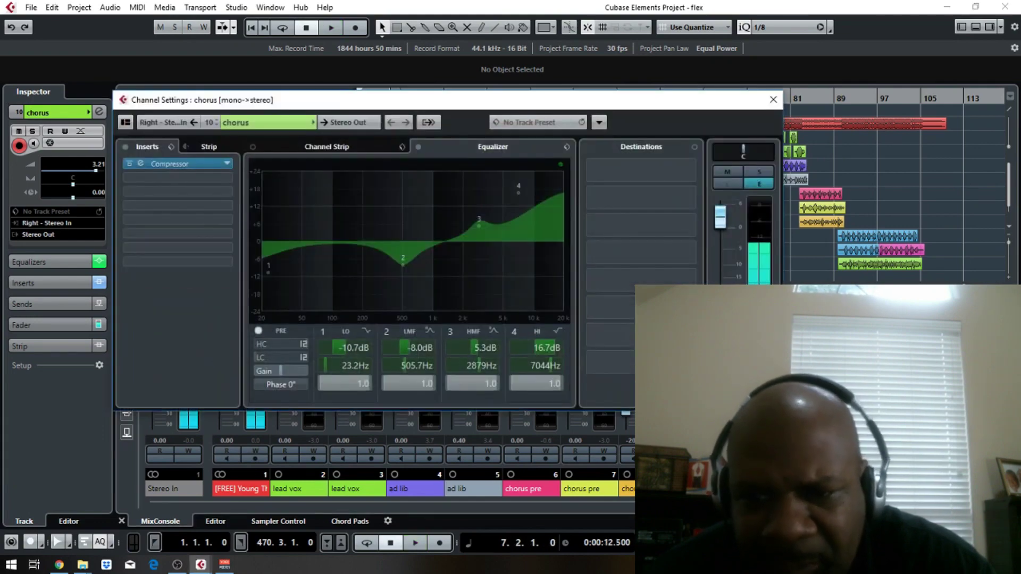
left_click(140, 164)
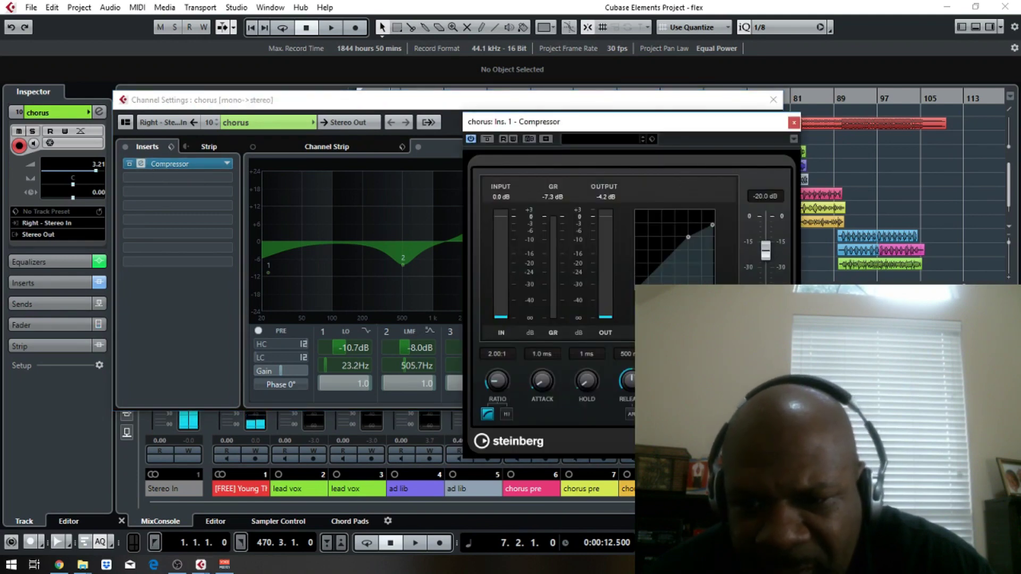
key("space")
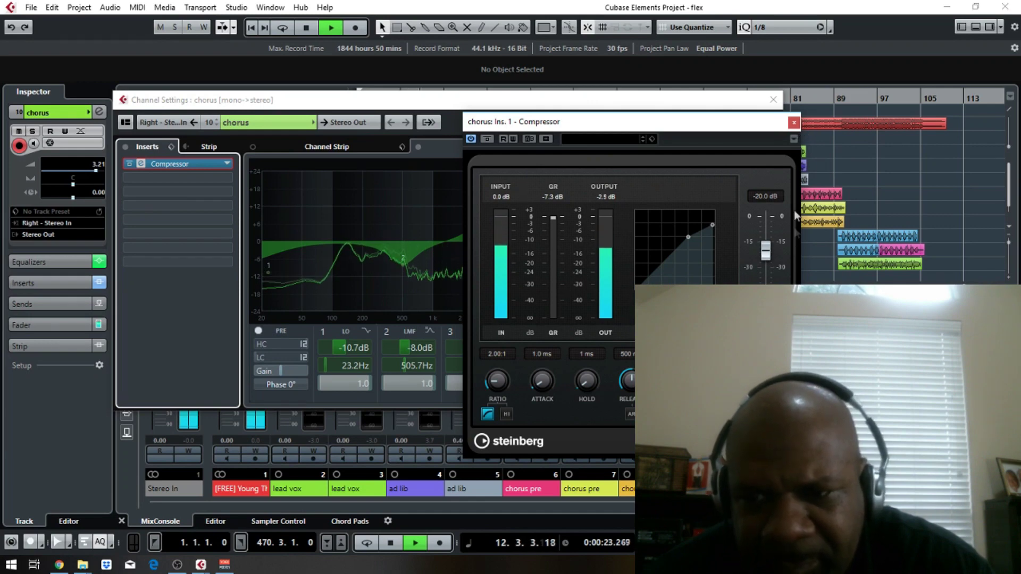
left_click(794, 123)
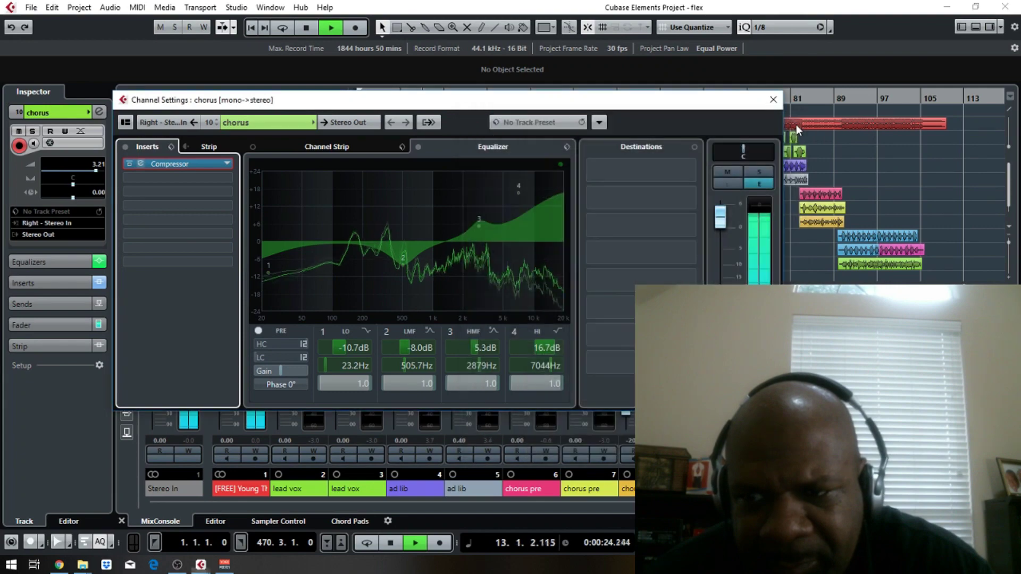
left_click(774, 100)
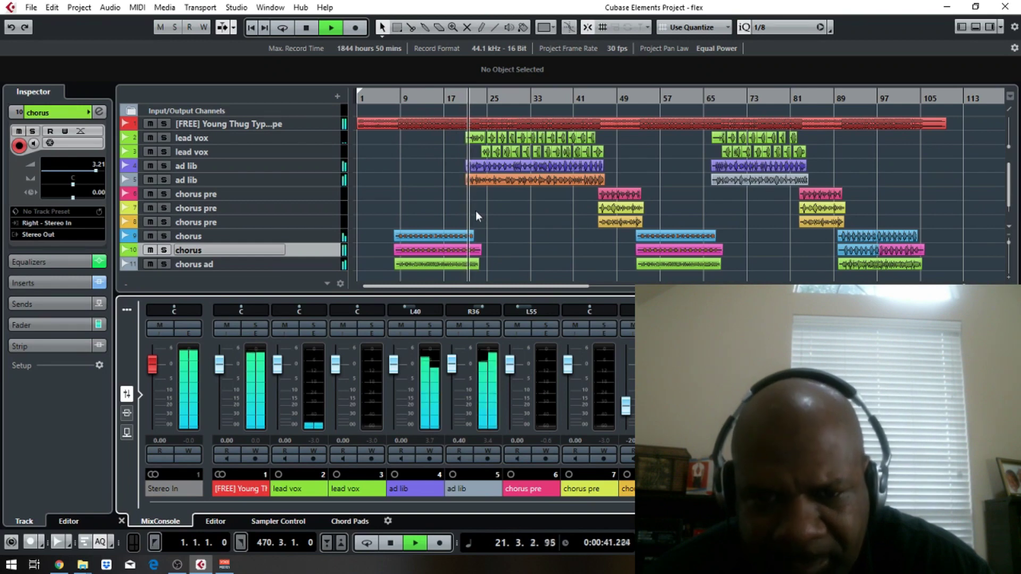
key("space")
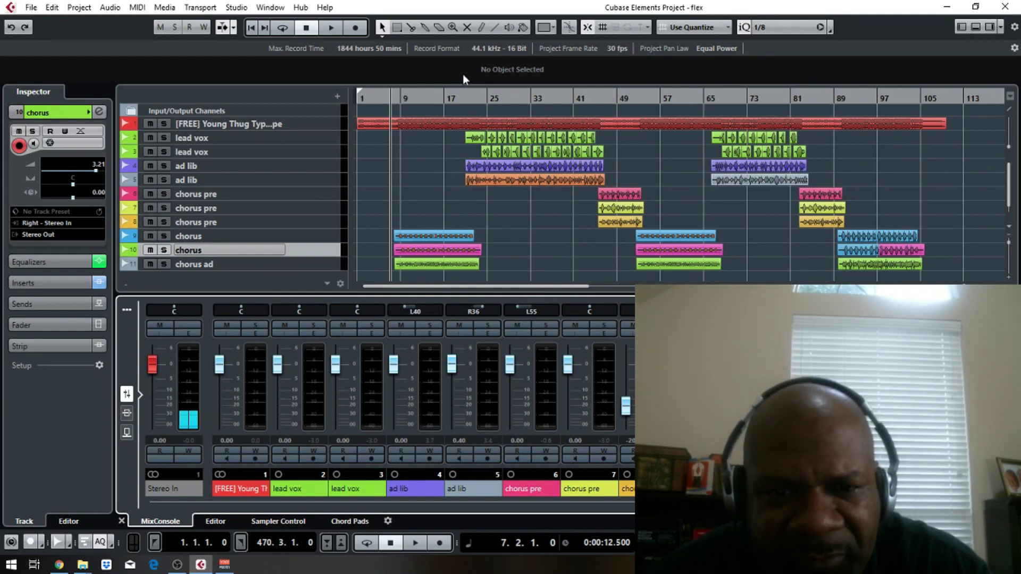
Step: Move the playback position to the start of the first verse near bar 20 and audition the full mix
left_click(464, 94)
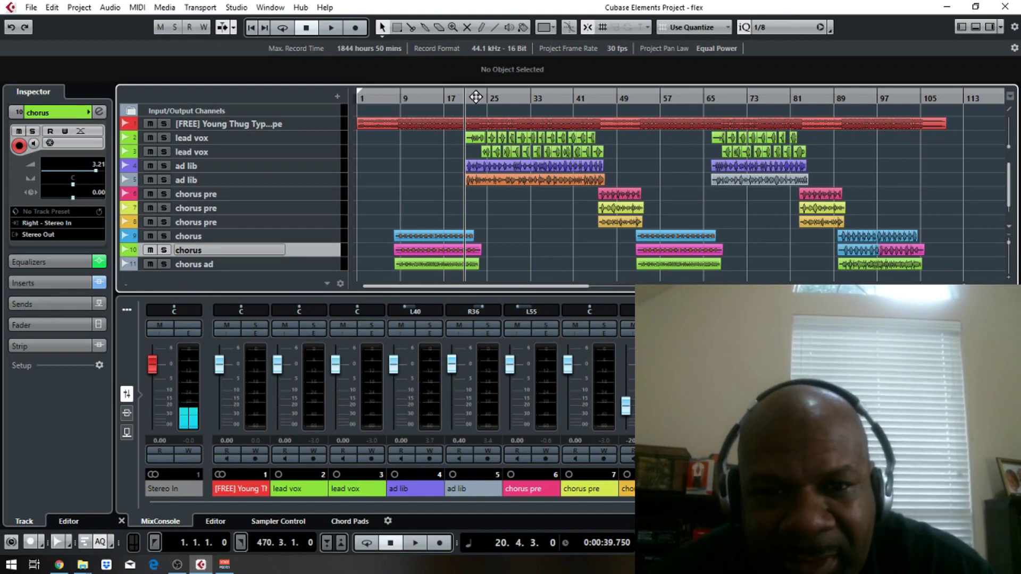
key("space")
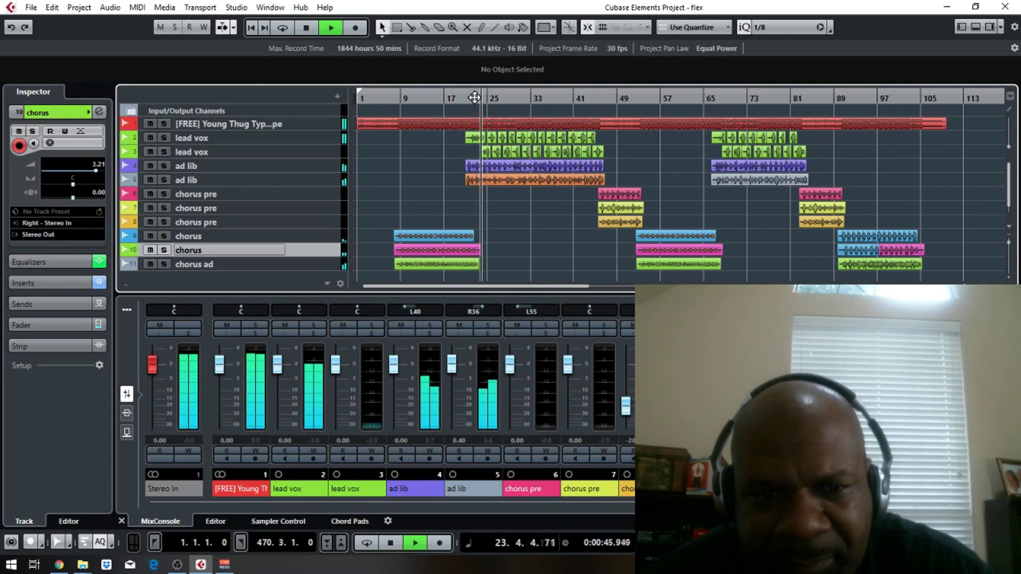
key("space")
Step: Select the first lead vox track and solo both lead vox tracks
left_click(297, 135)
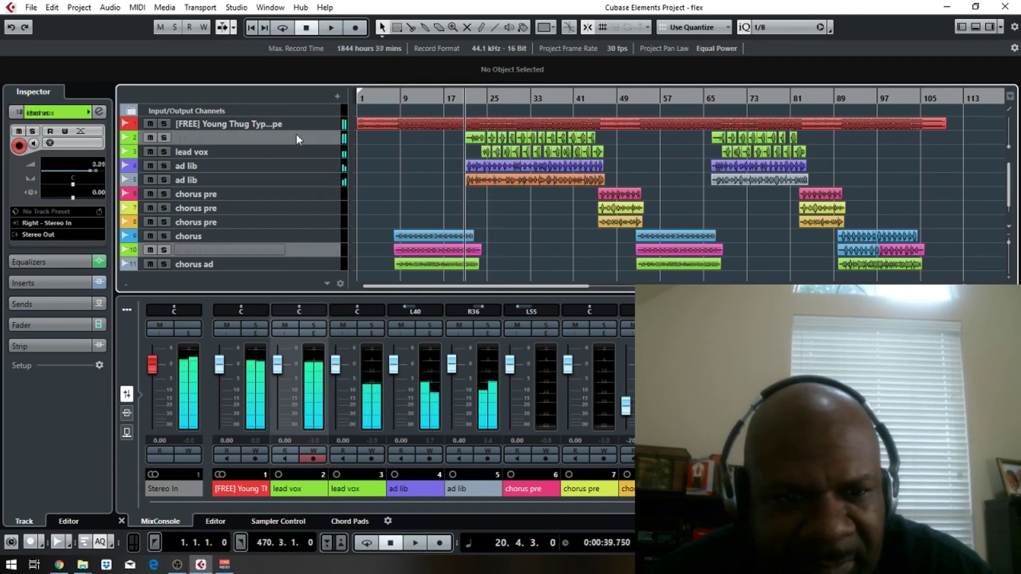
left_click(164, 138)
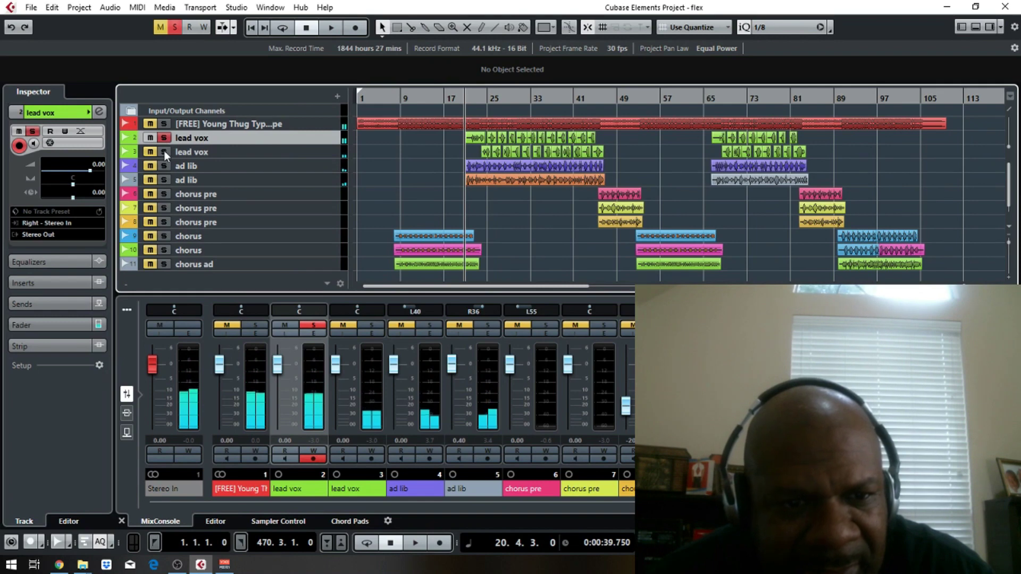
left_click(163, 151)
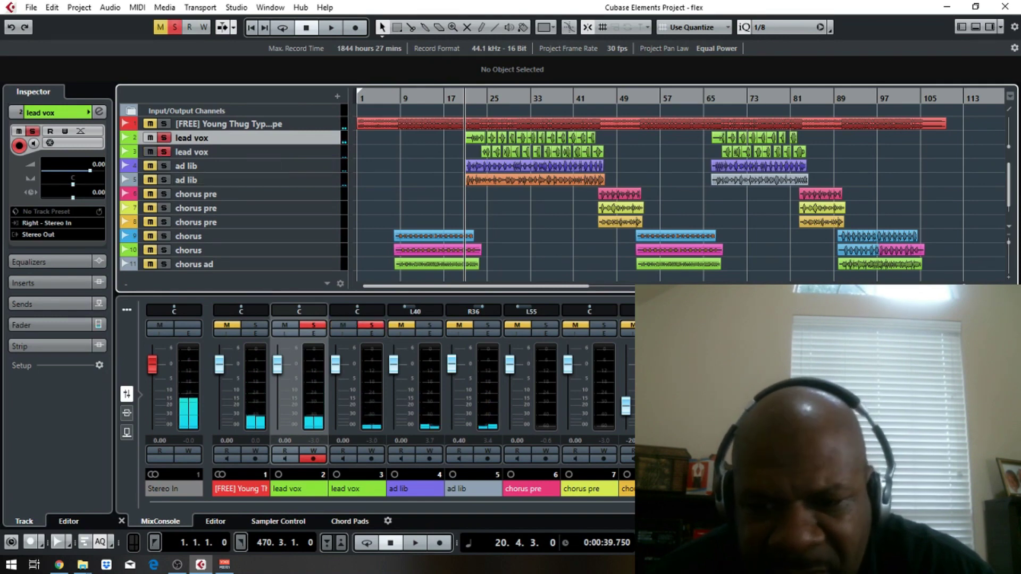
Step: Add one stereo group channel track named "lead vox sub"
right_click(833, 216)
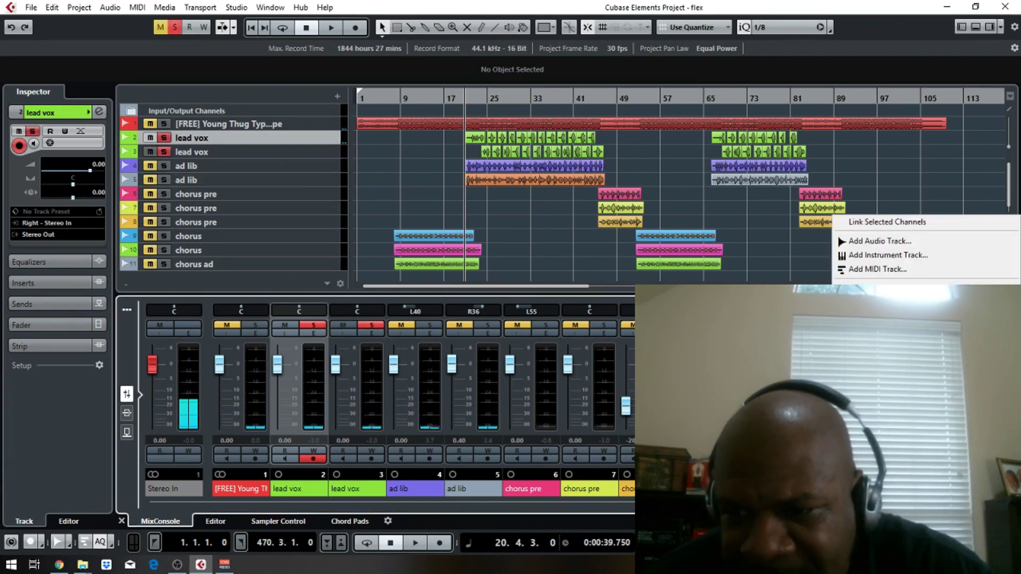
left_click(883, 330)
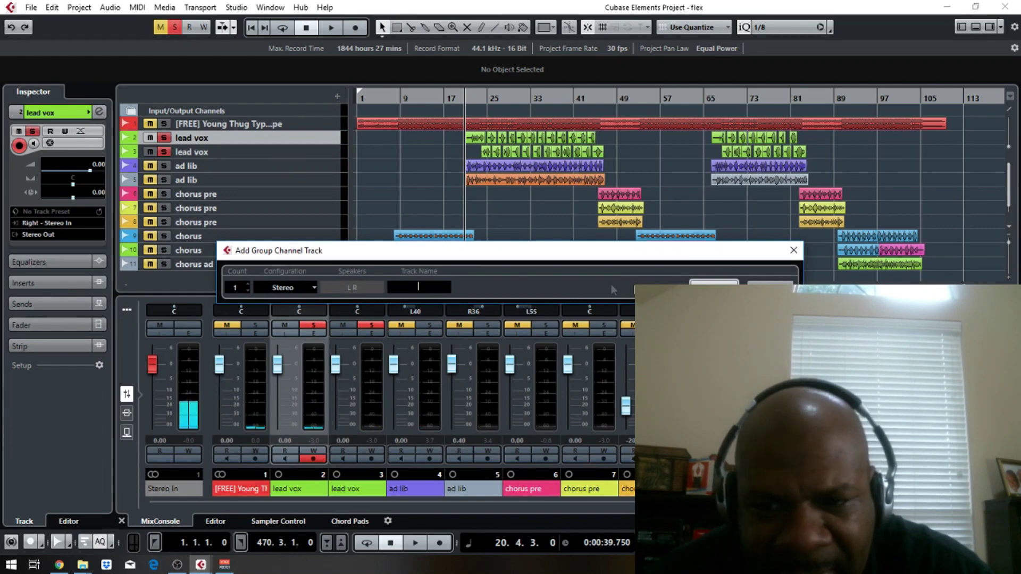
left_click(713, 288)
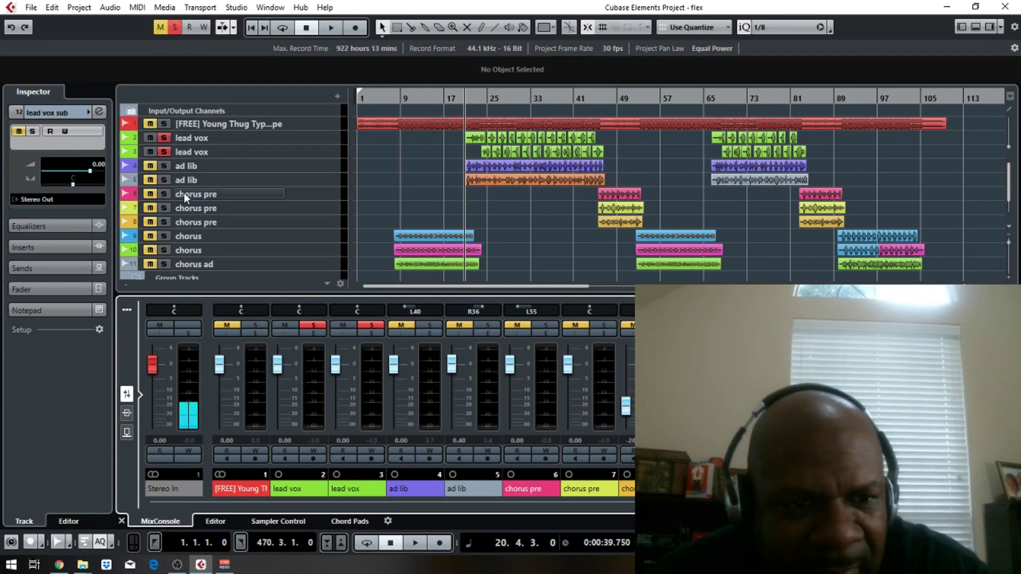
Step: Route the output of the first lead vox track to the "lead vox sub" group
left_click(237, 142)
left_click(87, 233)
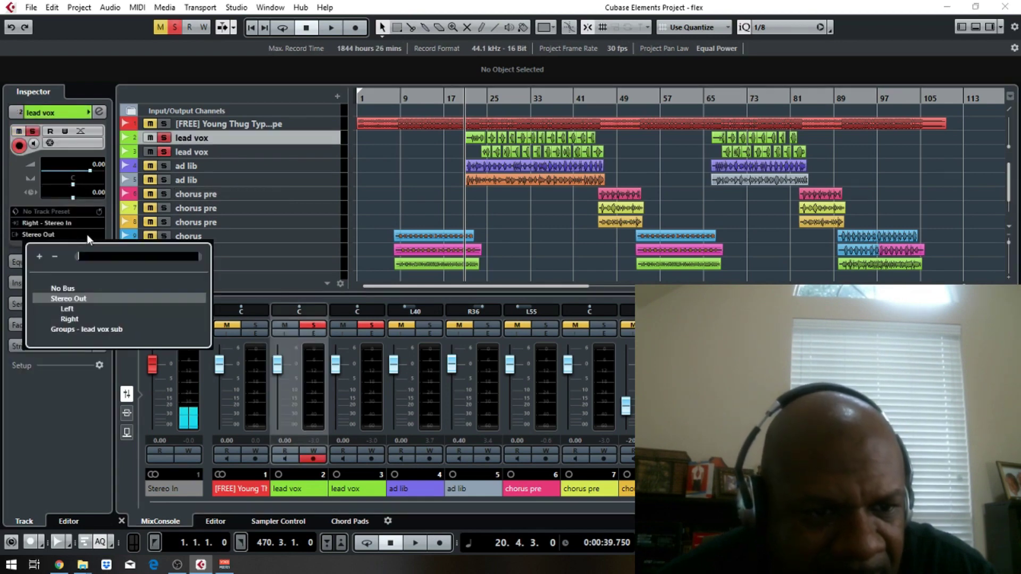
left_click(81, 330)
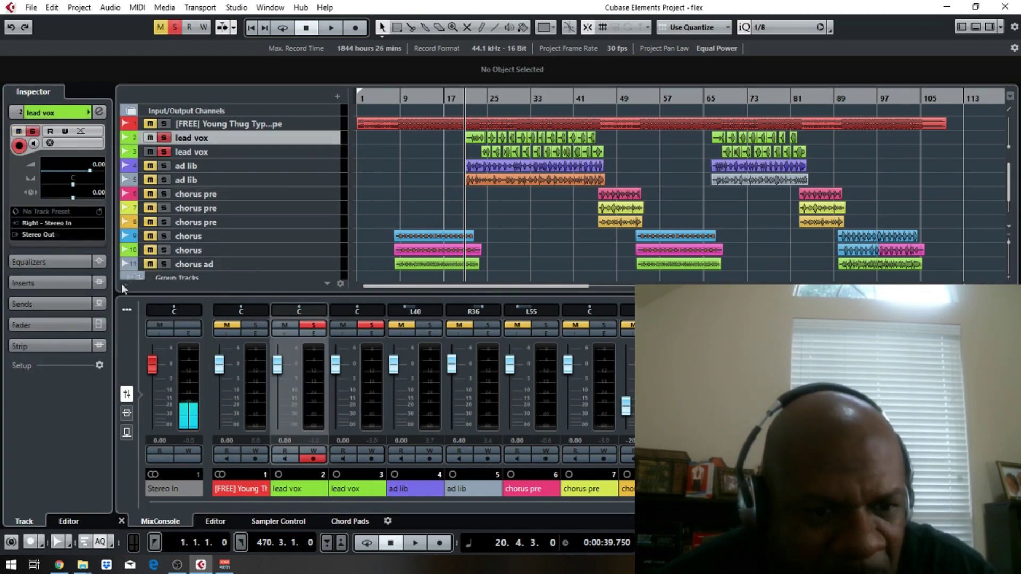
Step: Route the output of the second lead vox track to the "lead vox sub" group and play back the soloed lead vocals
left_click(242, 149)
left_click(75, 236)
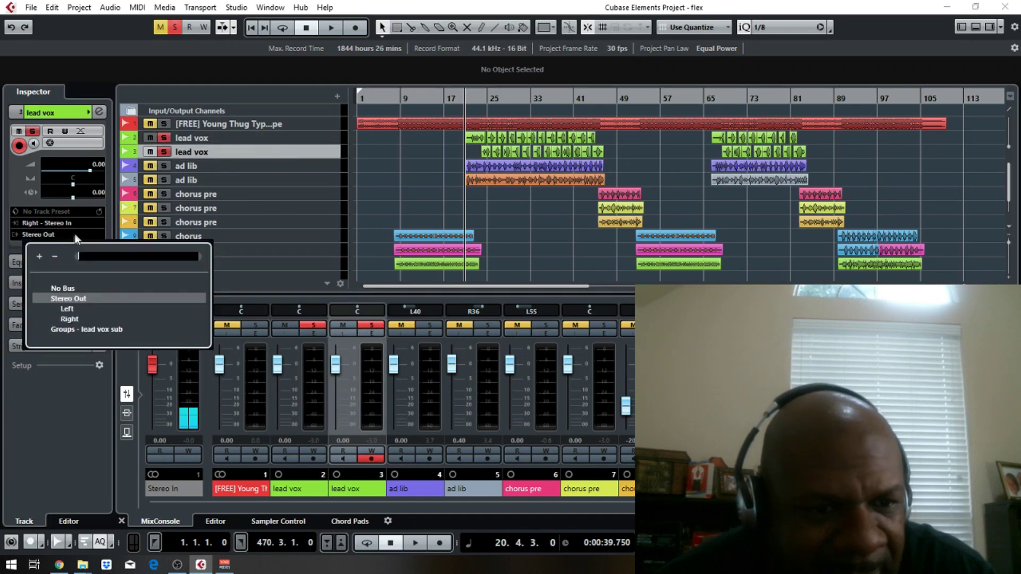
left_click(77, 327)
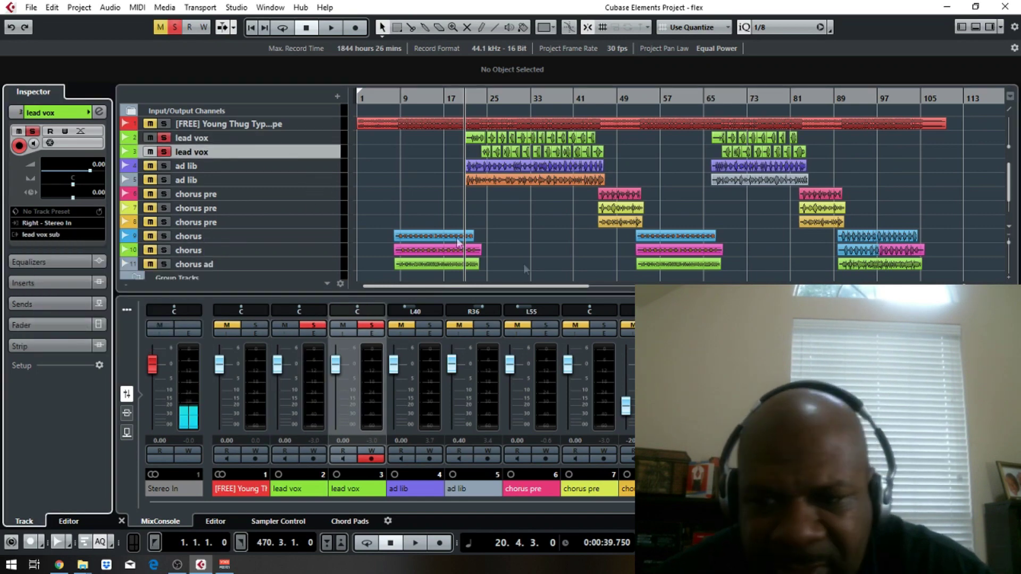
key("space")
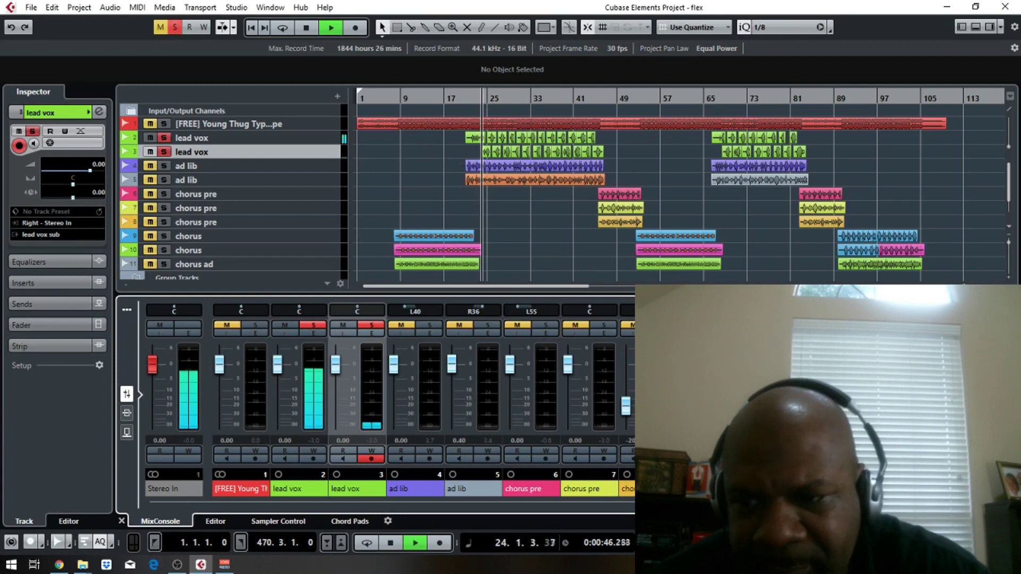
Step: Load the "my vox" equalizer preset on the lead vox sub group channel and audition the result
left_click(894, 334)
key("space")
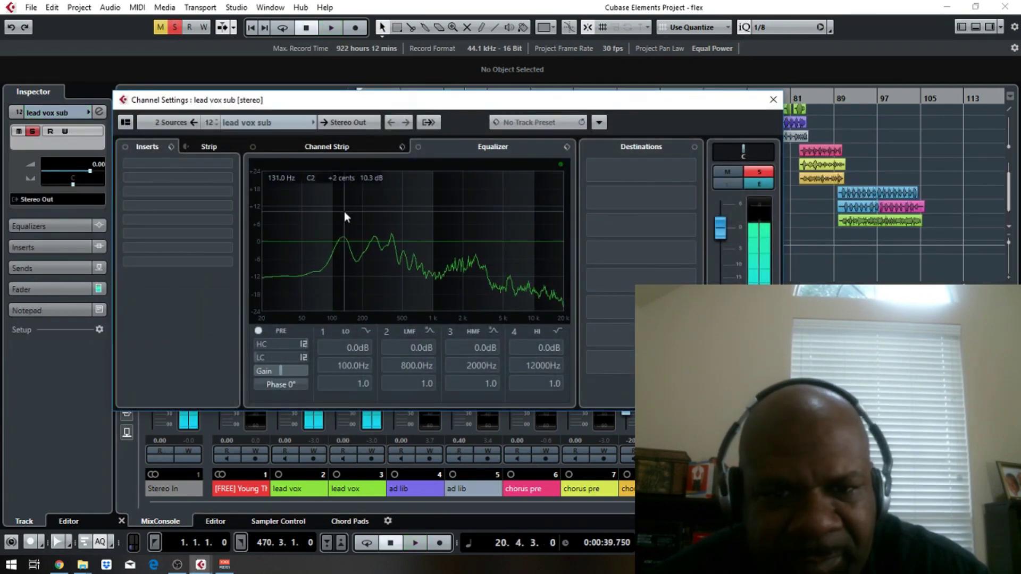
left_click(567, 147)
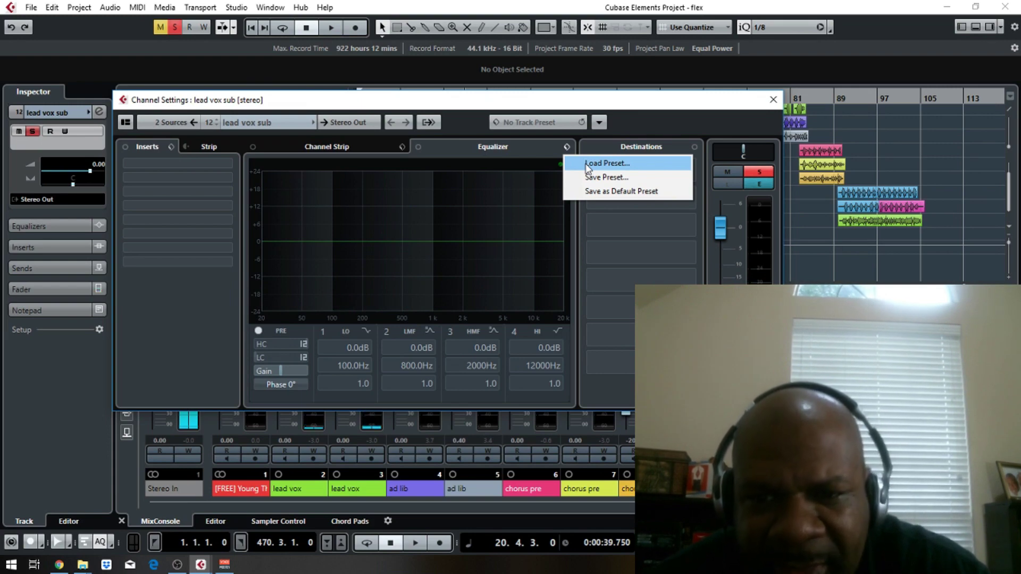
left_click(588, 166)
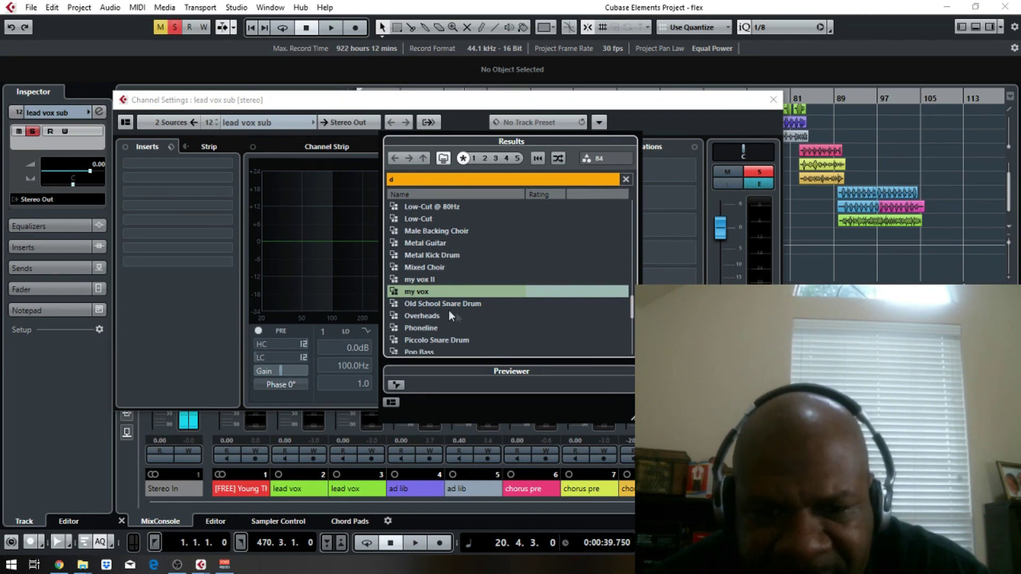
double_click(425, 292)
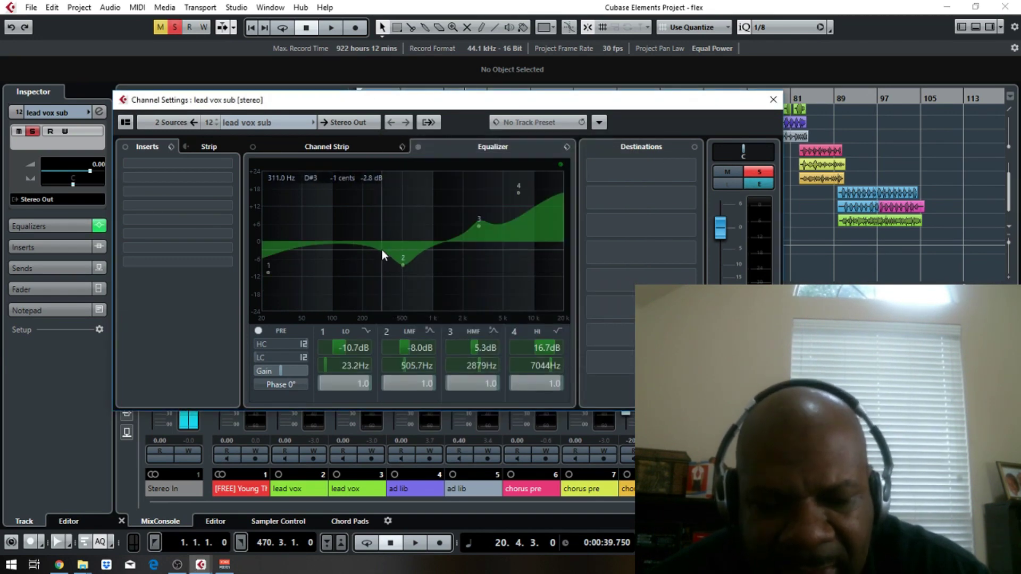
key("space")
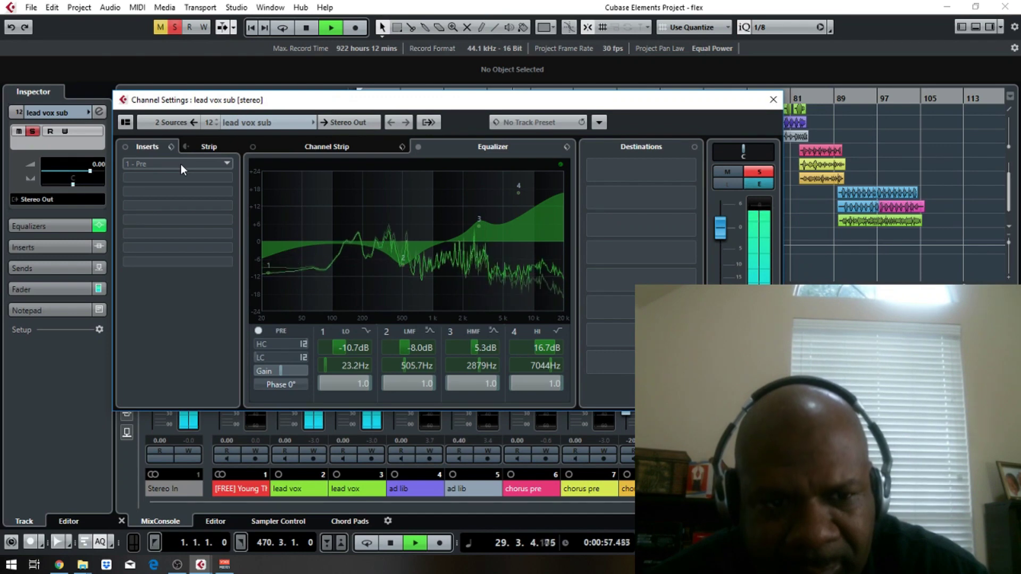
key("space")
Step: Insert the Compressor dynamics effect in the first insert slot of the lead vox sub group and audition it
left_click(181, 164)
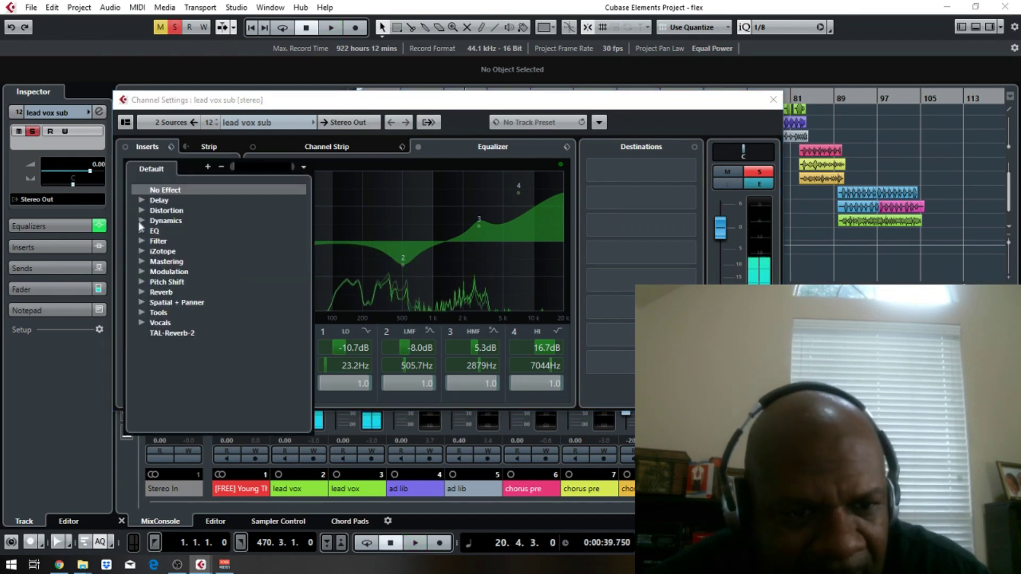
left_click(163, 221)
left_click(189, 242)
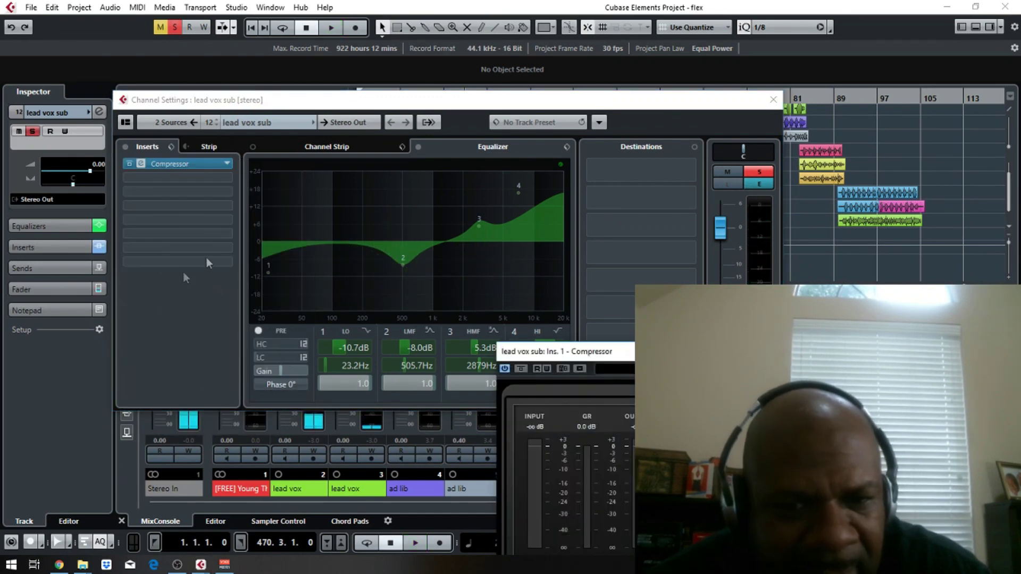
left_click_drag(649, 347, 466, 146)
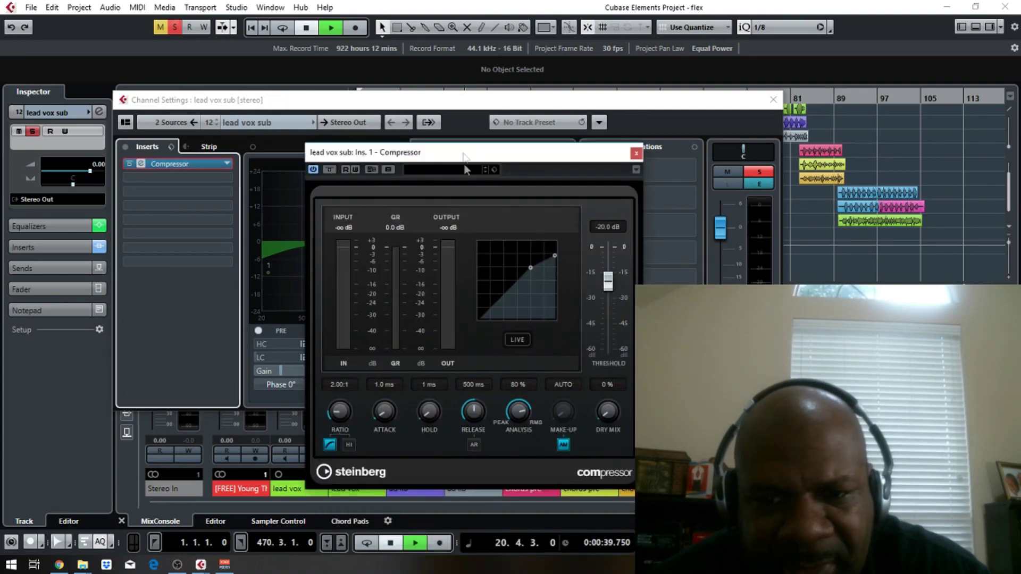
key("space")
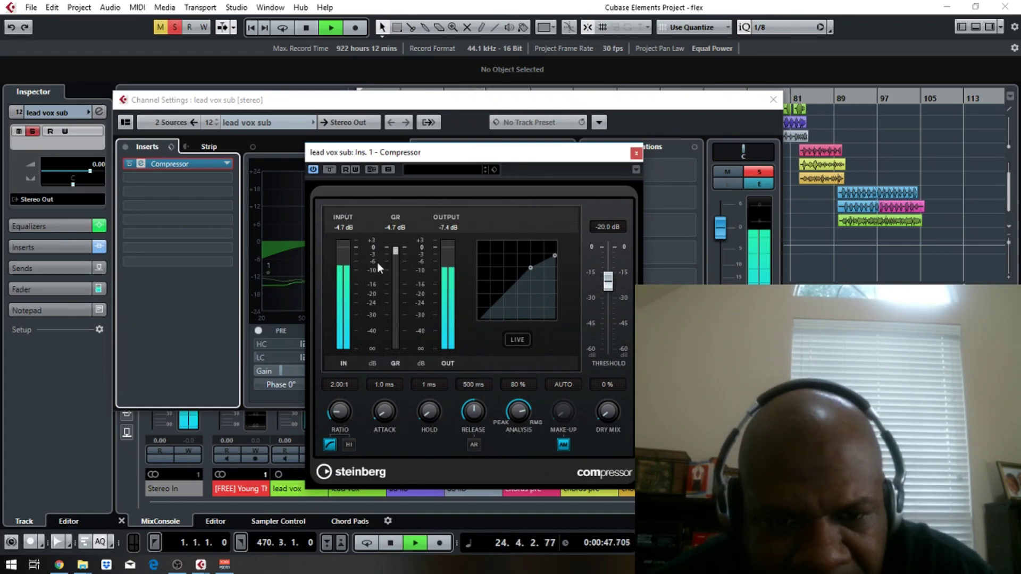
key("space")
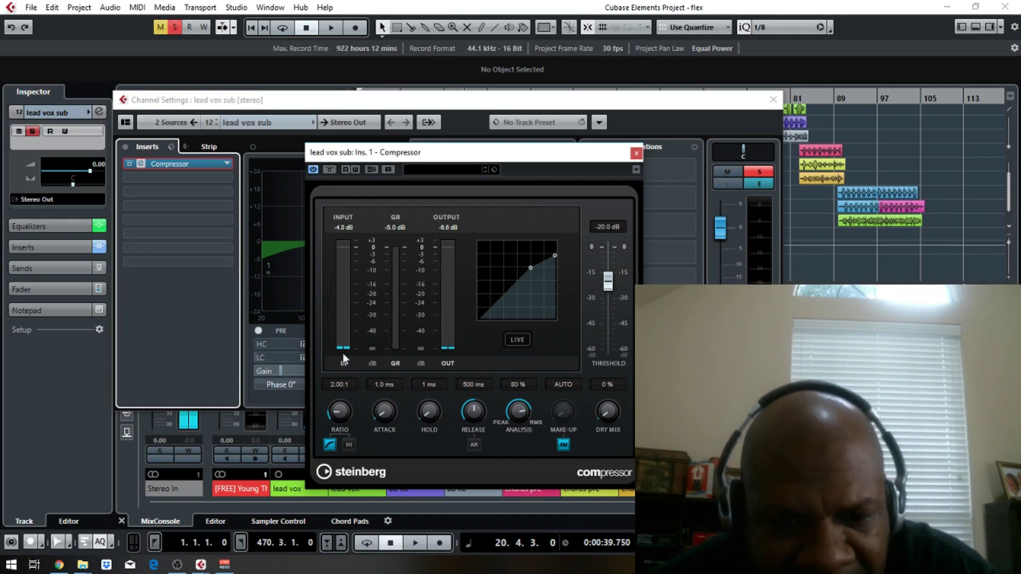
Step: Set the compressor ratio on the lead vox sub group to 3:1
scroll(335, 410, "up", 1)
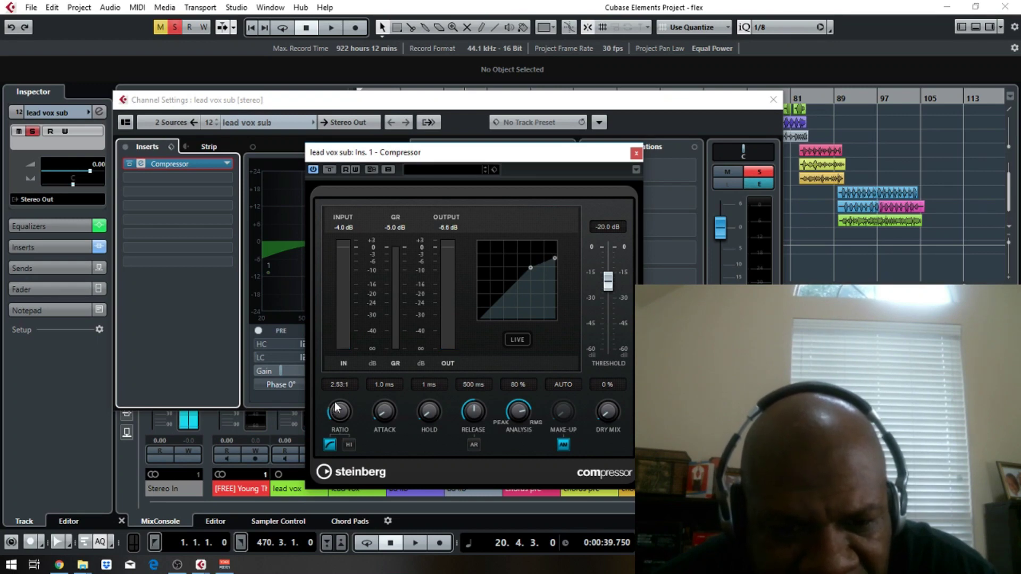
scroll(336, 395, "up", 1)
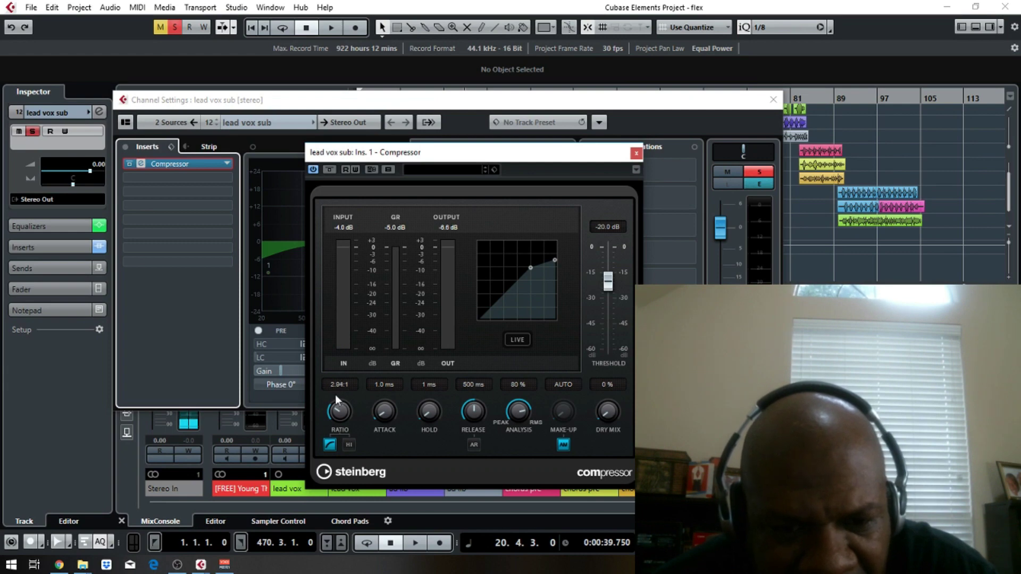
scroll(337, 395, "down", 1)
left_click(336, 384)
type("3")
key("Return")
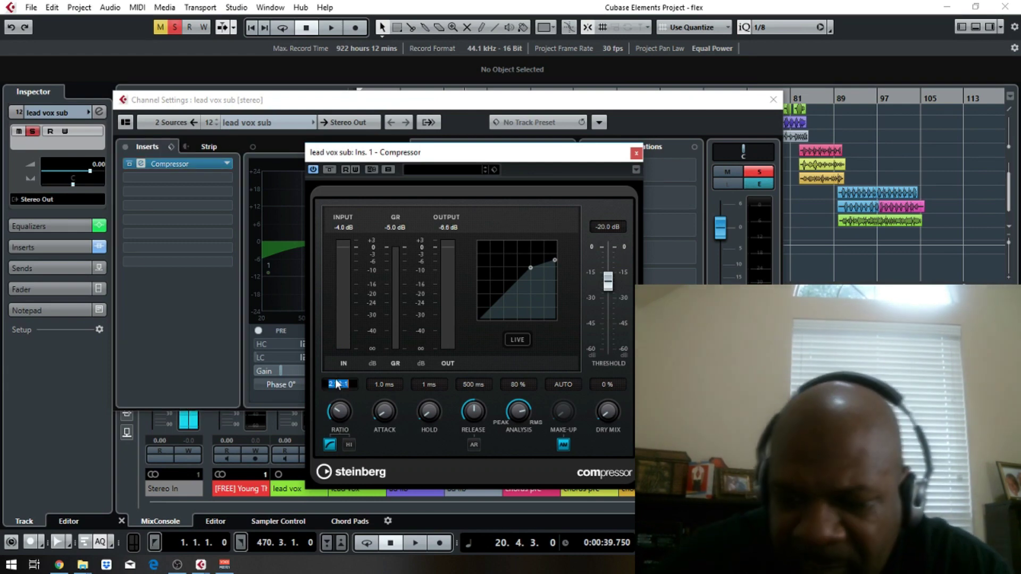
Step: During playback, disable the compressor's automatic make-up gain, raise the make-up gain manually, and close the plug-in window
key("space")
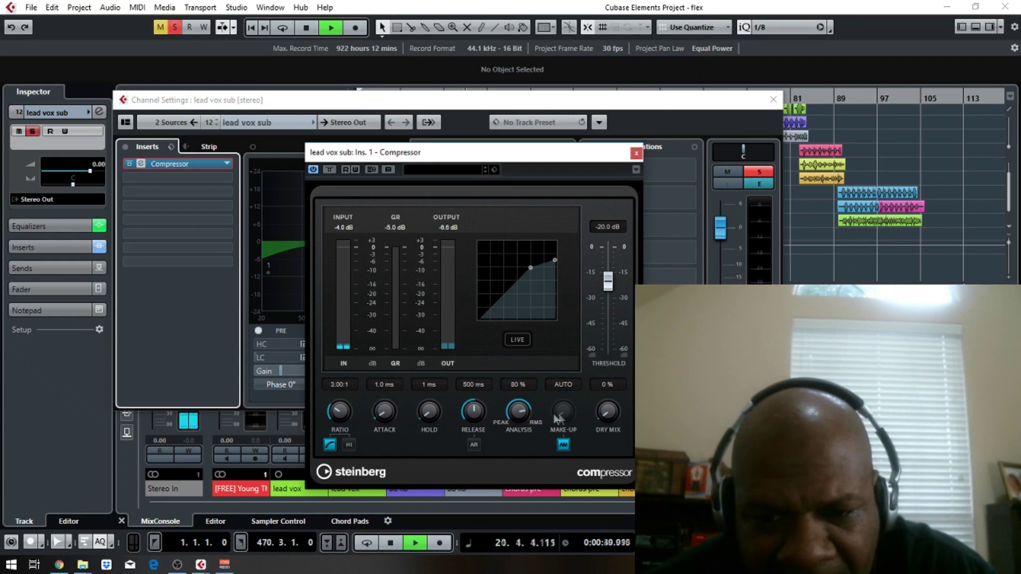
left_click(564, 446)
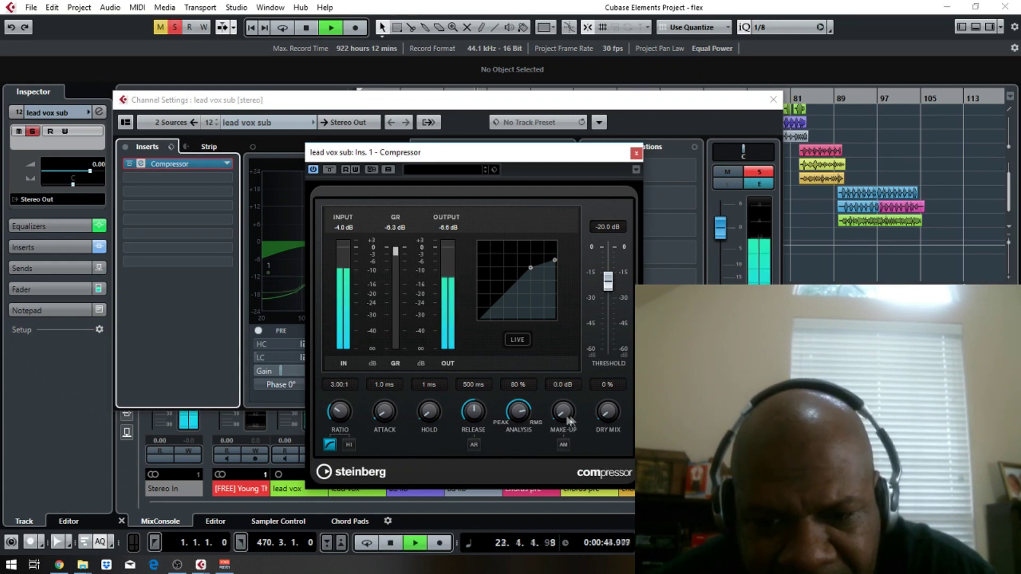
left_click_drag(554, 401, 553, 380)
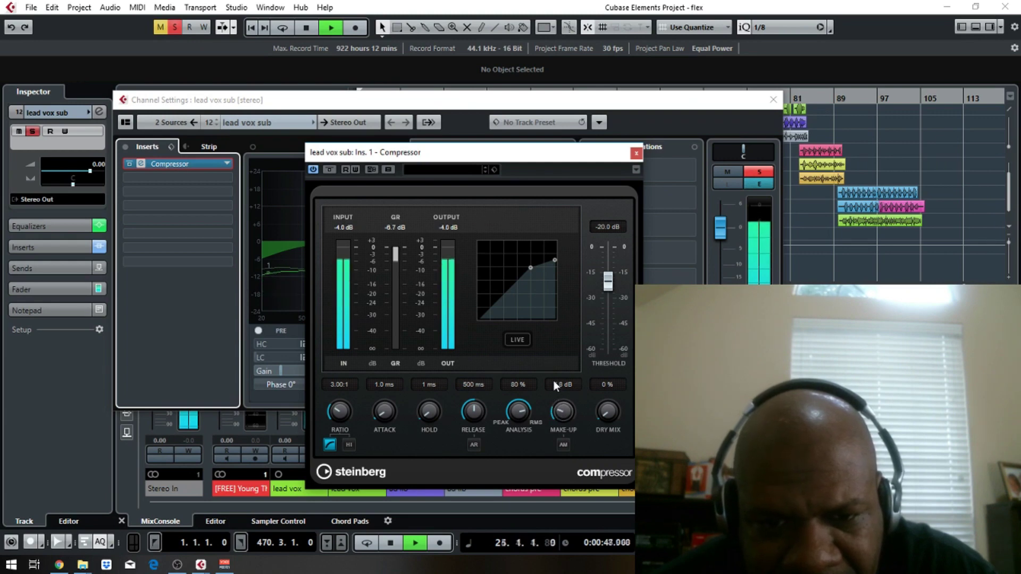
left_click(636, 154)
Step: Toggle mute and solo on the lead vox sub group during playback, leave it unsoloed, and close its channel settings
left_click(728, 172)
left_click(757, 173)
left_click(729, 172)
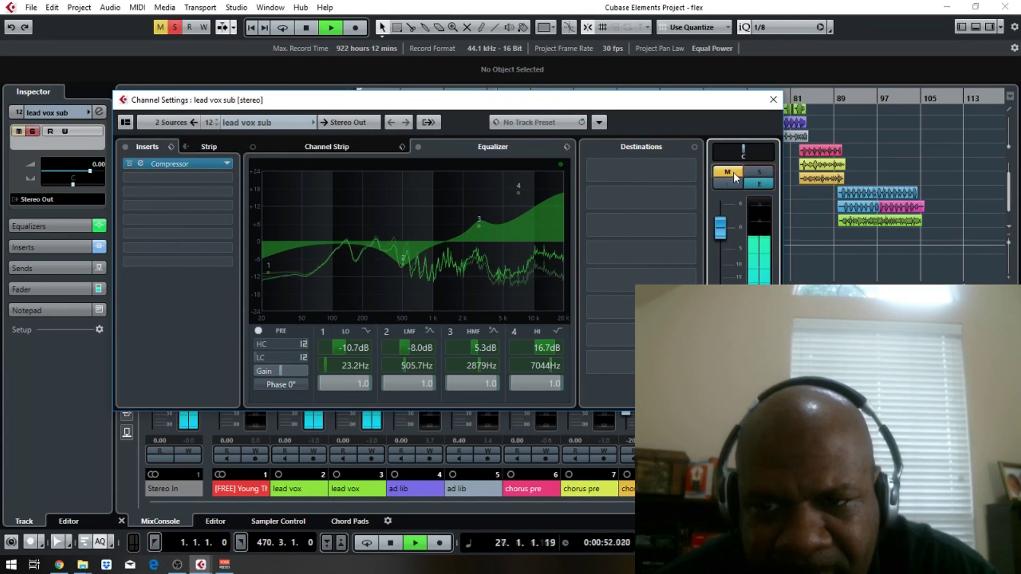
left_click(759, 172)
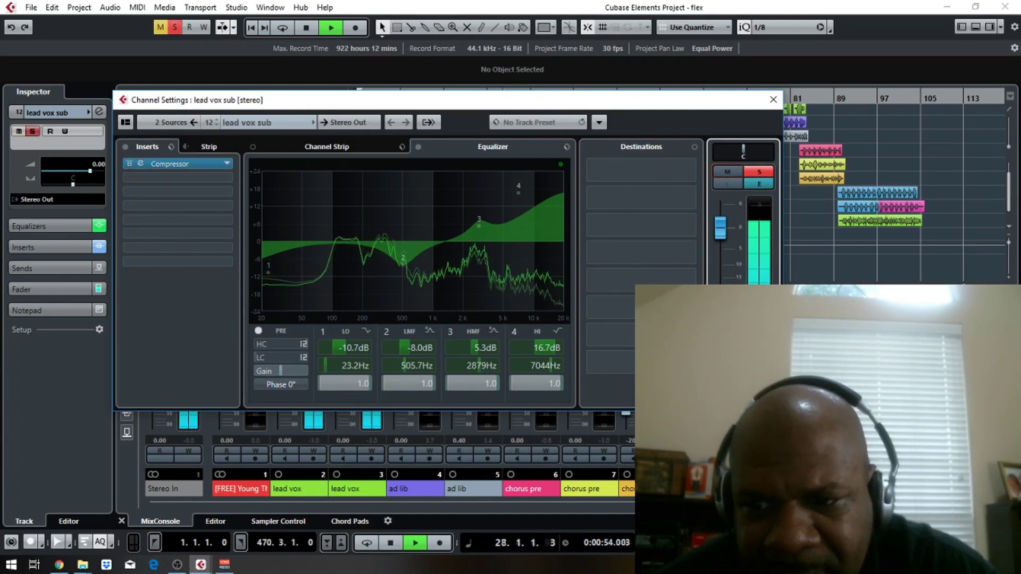
left_click(759, 171)
left_click(773, 100)
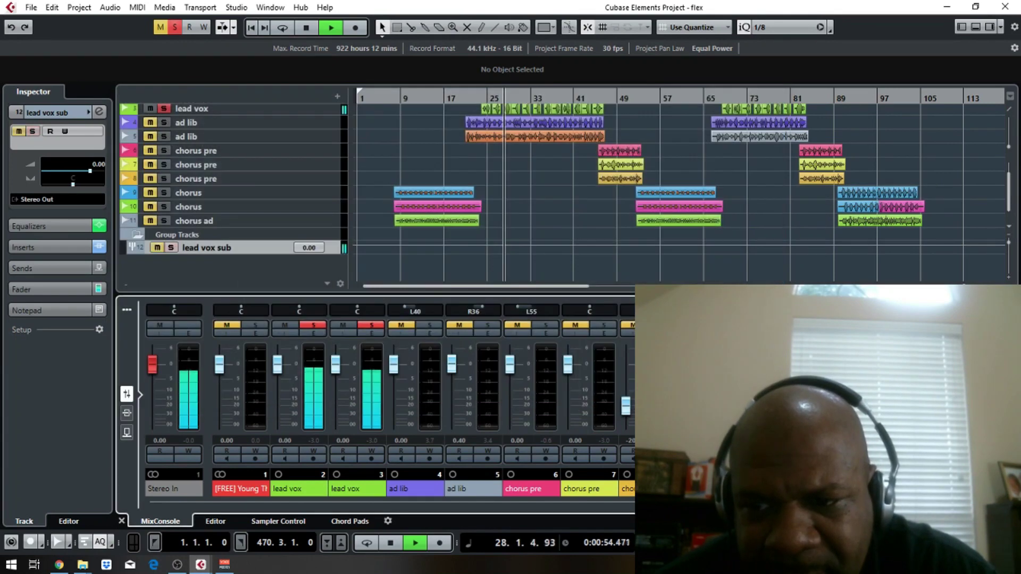
Step: Take both lead vox tracks out of solo and audition the full mix through the verse into the pre-chorus
left_click(371, 325)
left_click(343, 325)
left_click(317, 325)
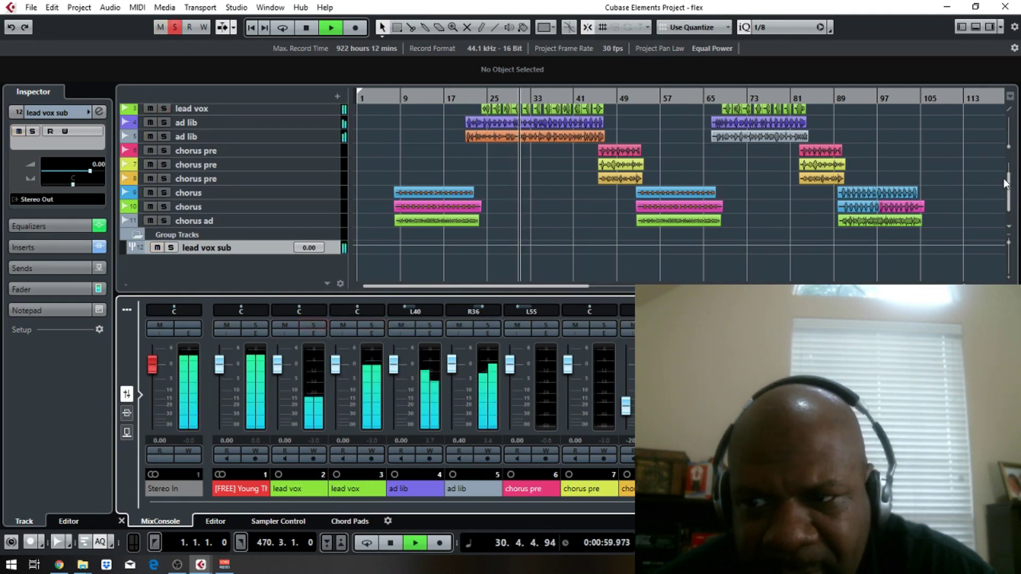
scroll(968, 155, "up", 2)
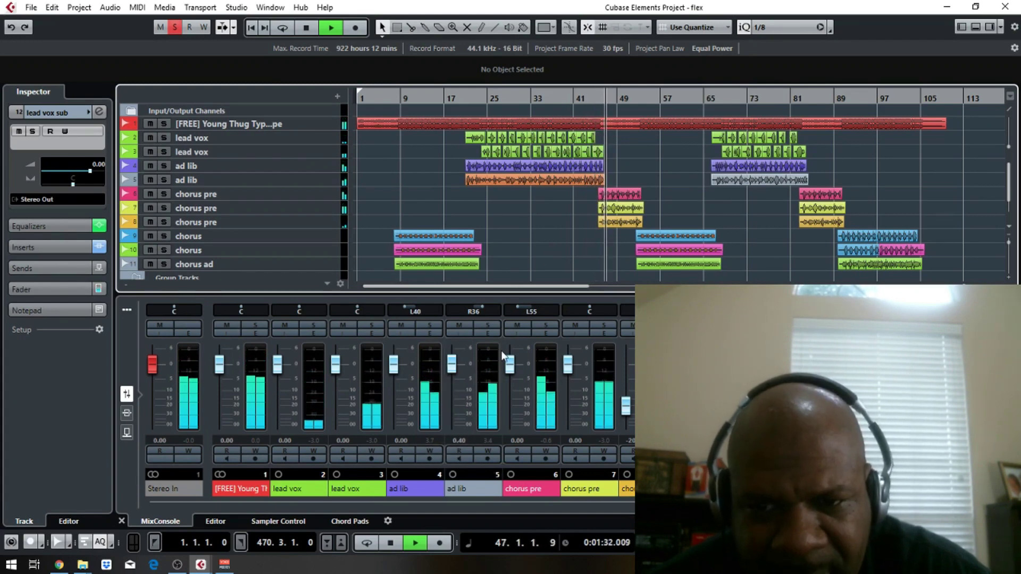
key("space")
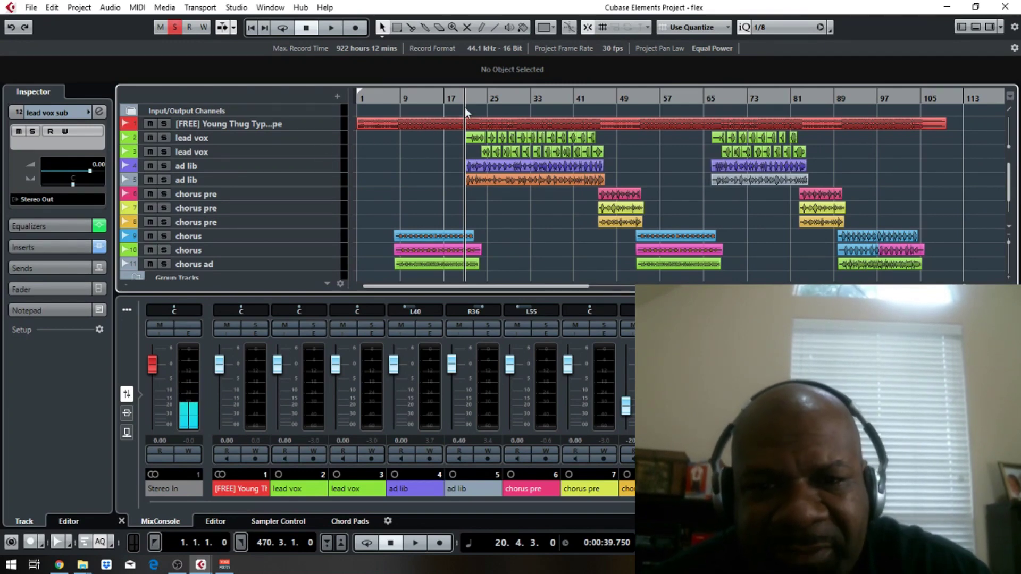
Step: Audition the full mix from bar 32, and move the playback position to bar 45 just before the pre-chorus
left_click(525, 94)
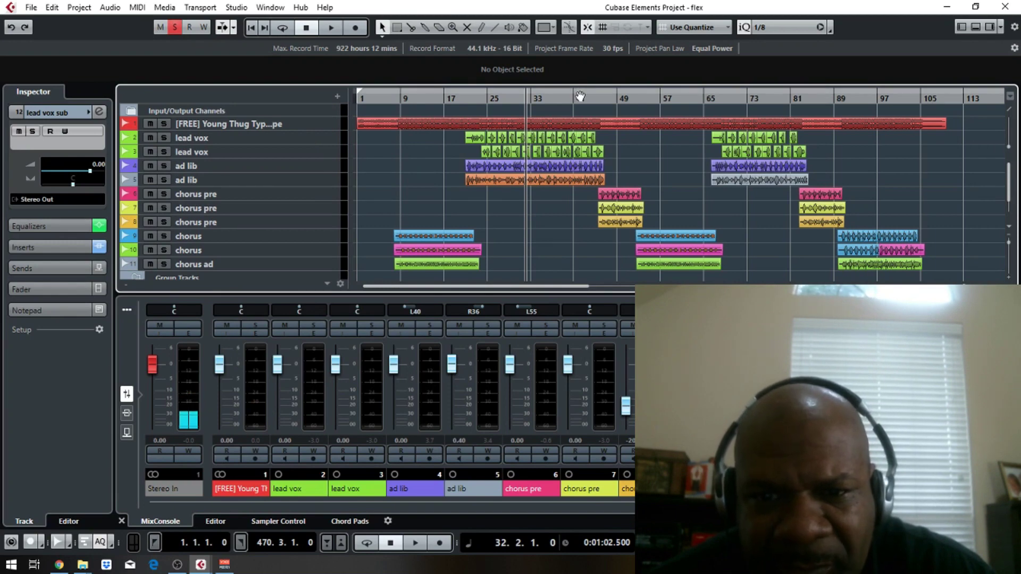
key("space")
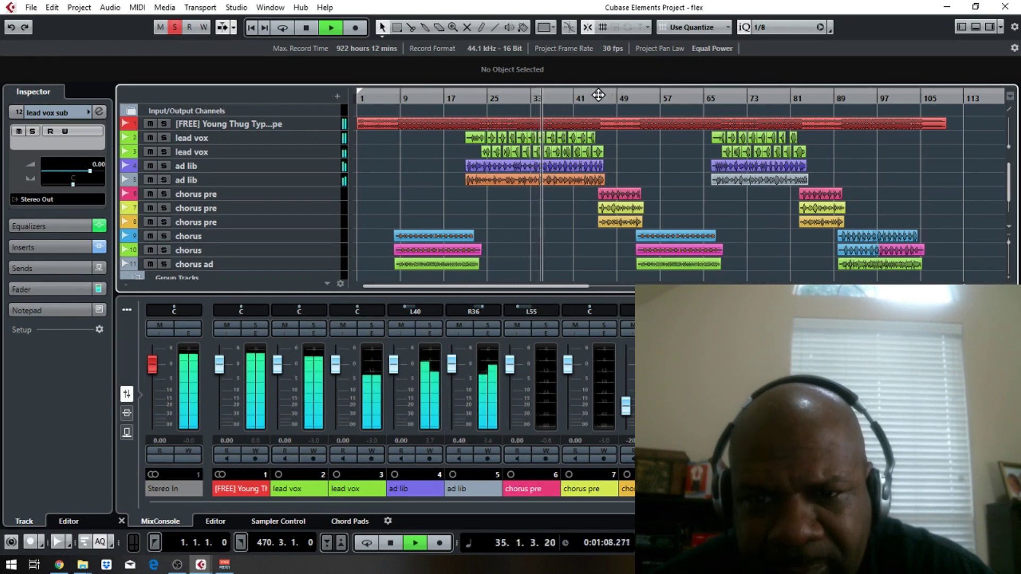
key("space")
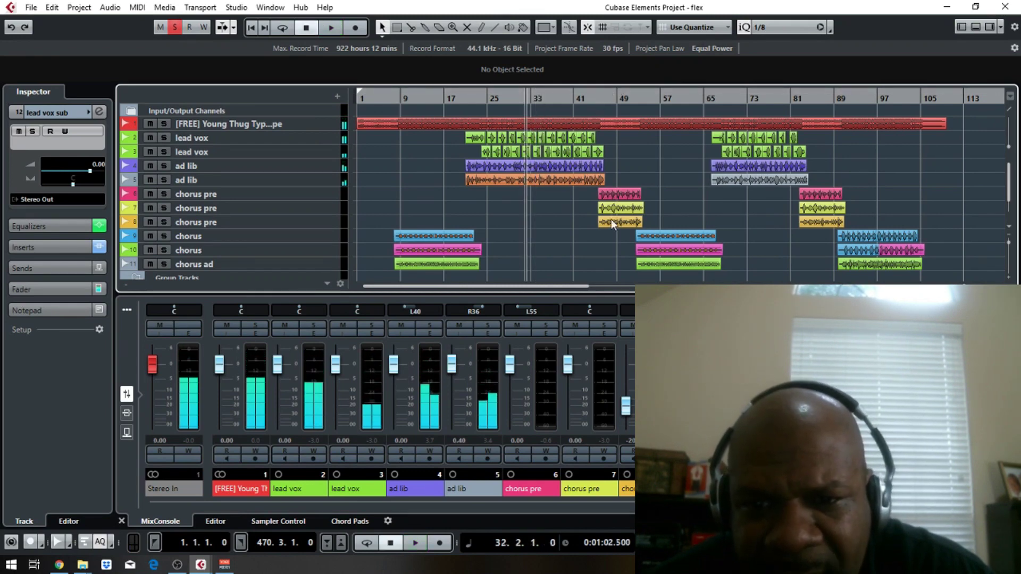
left_click(598, 97)
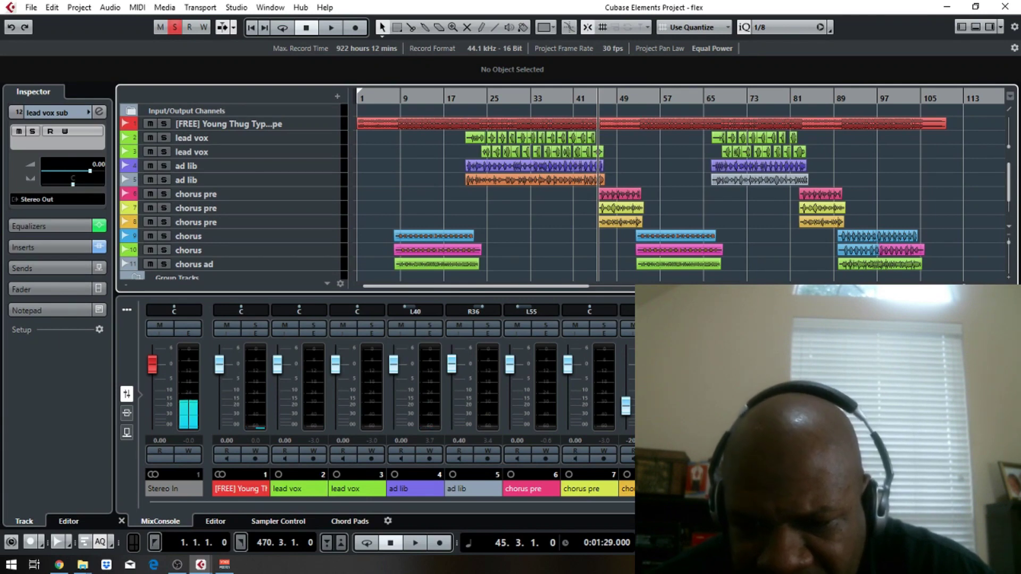
Step: Add one stereo group channel track named "pre chrs sub"
right_click(905, 404)
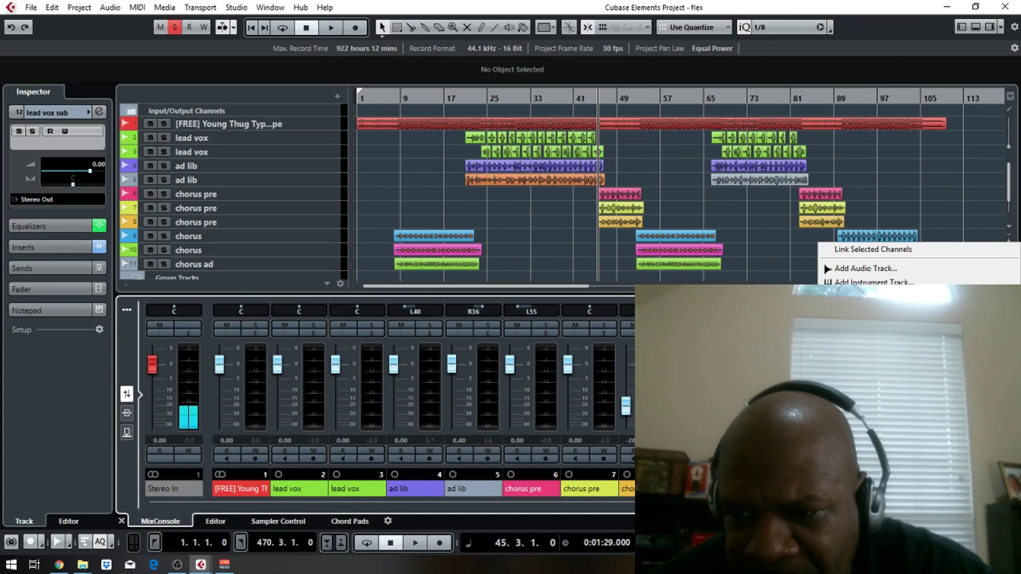
left_click(875, 324)
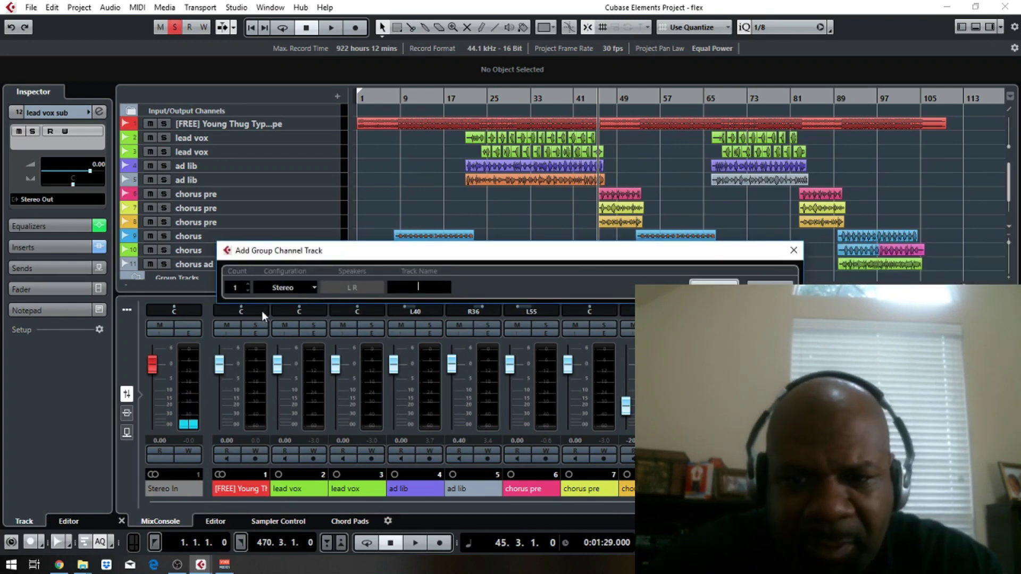
type("pre")
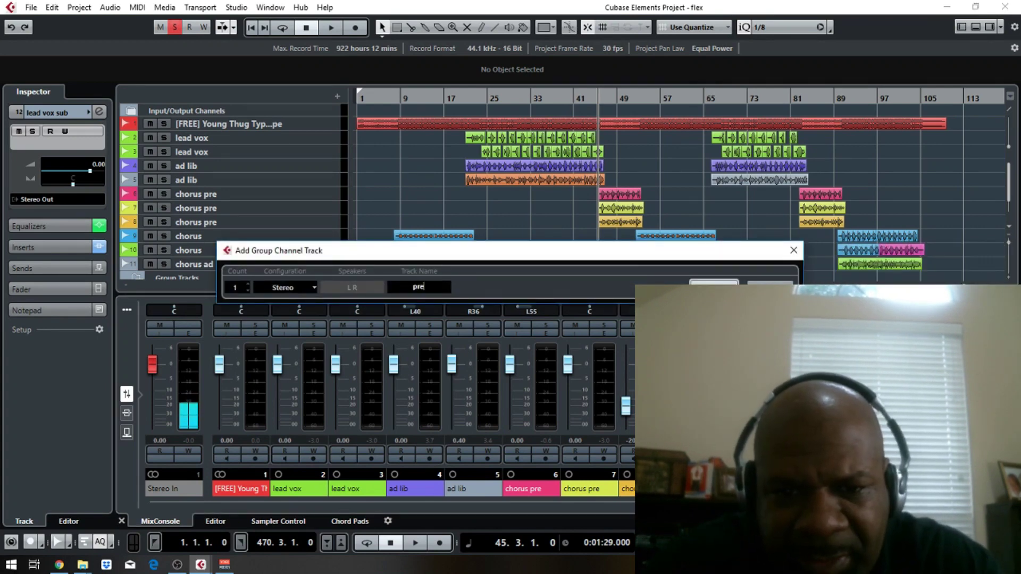
type(" chrs sub")
key("Return")
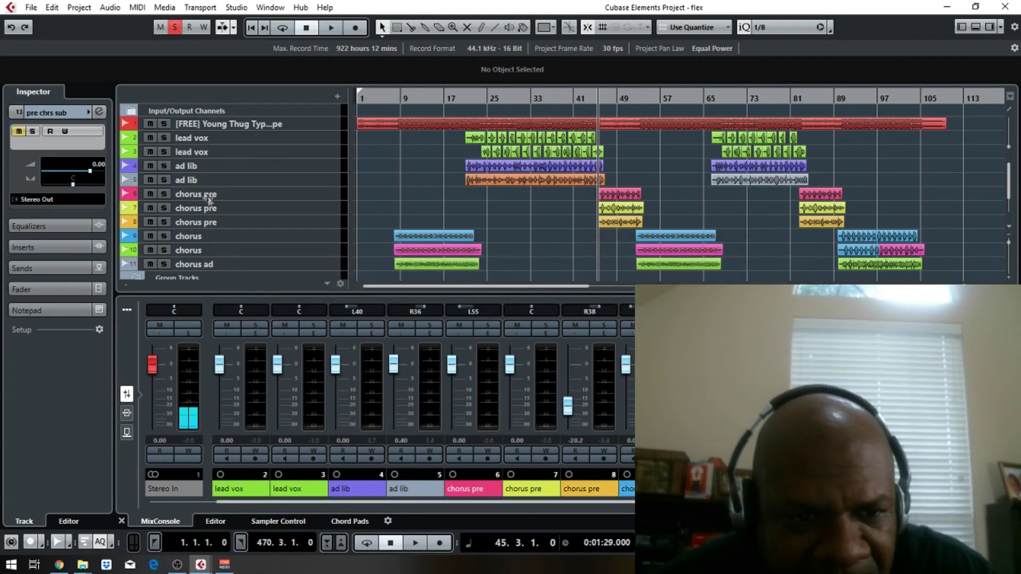
Step: Route the outputs of all three chorus pre tracks to the pre chrs sub group
left_click(274, 197)
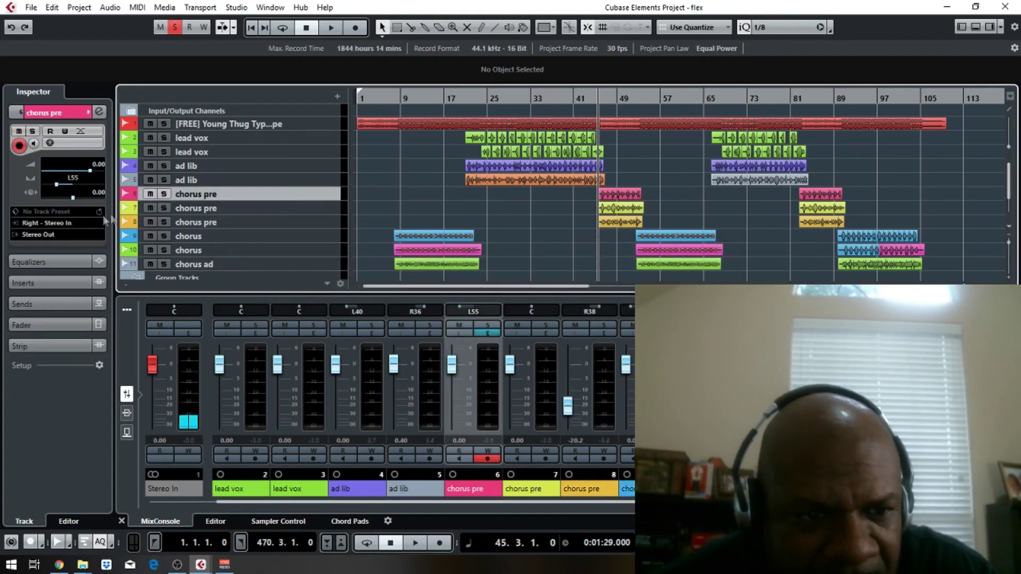
left_click(83, 234)
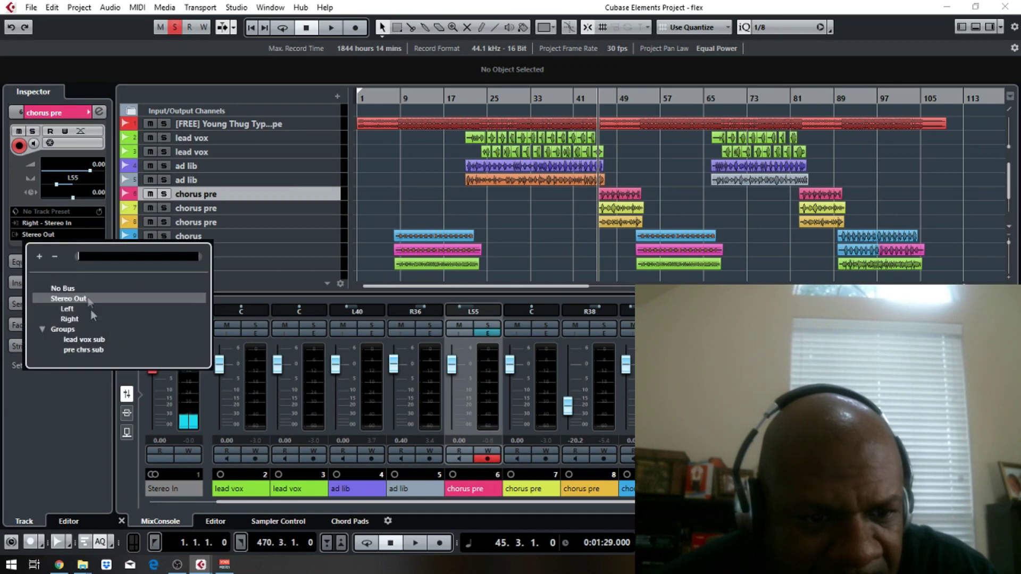
left_click(94, 350)
left_click(306, 208)
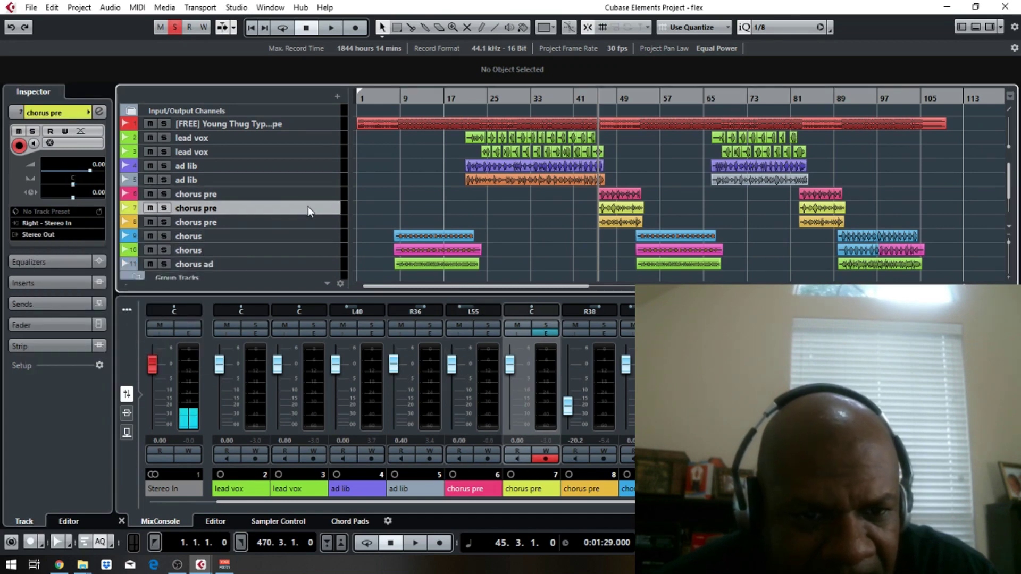
left_click(42, 235)
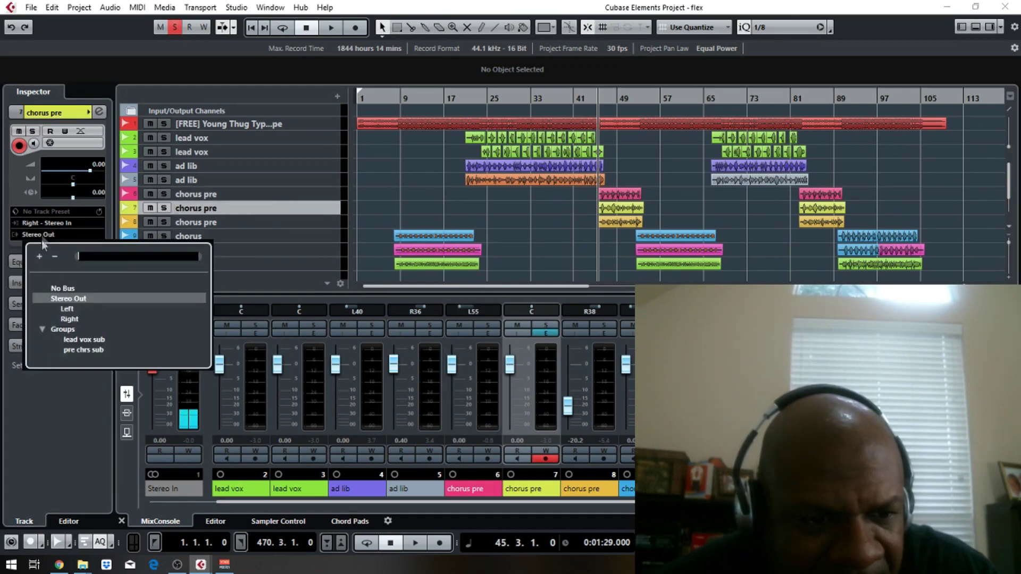
left_click(76, 350)
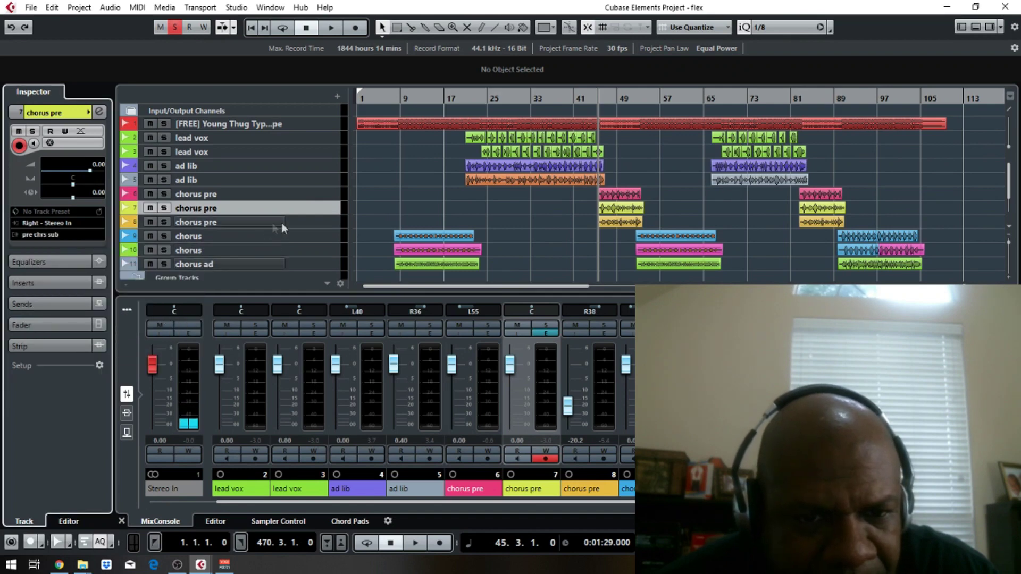
left_click(305, 222)
left_click(68, 233)
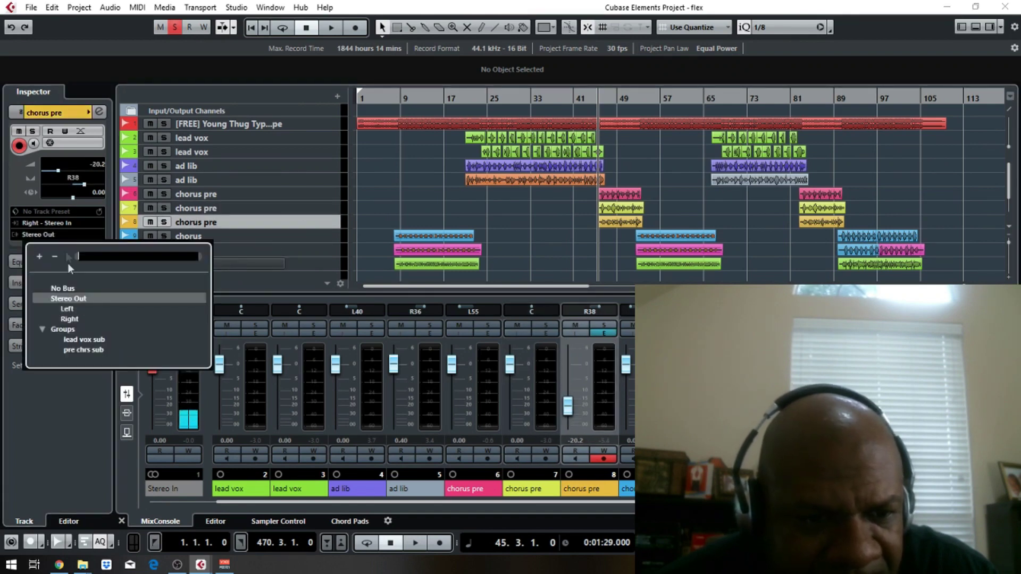
left_click(85, 349)
Step: Solo the pre chrs sub group, audition the pre-chorus vocals from bar 45, and toggle the solo off and back on
key("space")
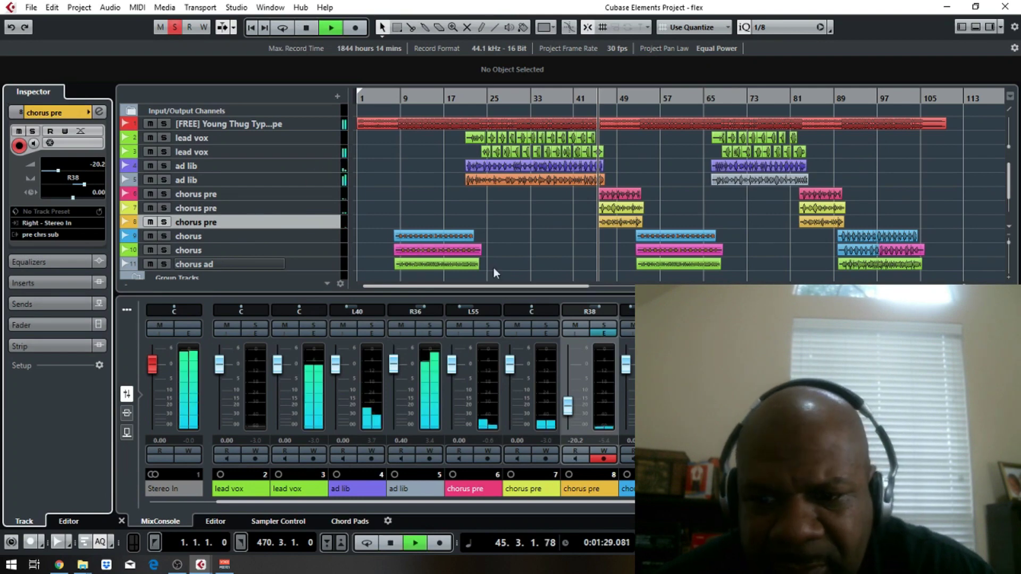
left_click(952, 325)
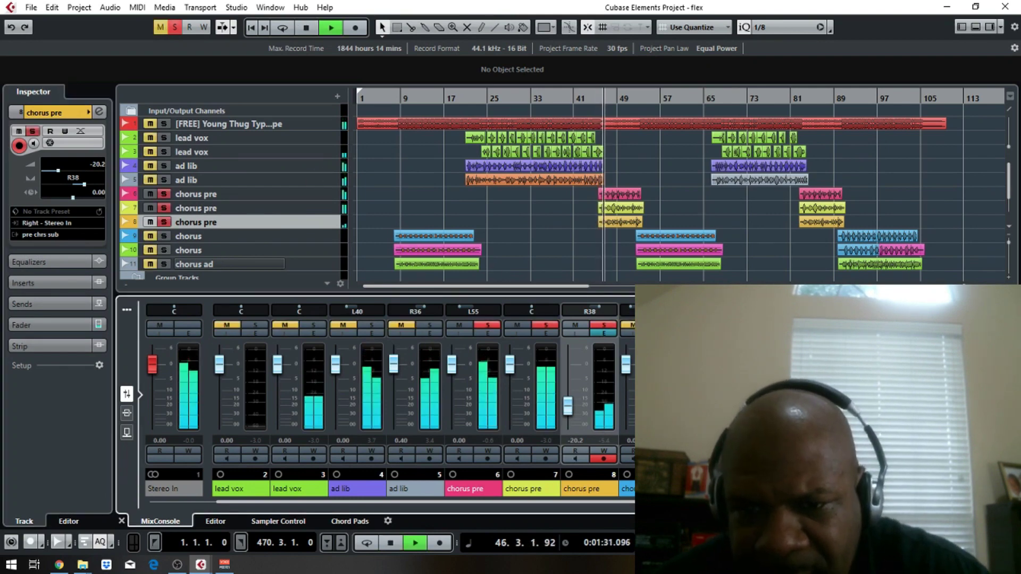
key("space")
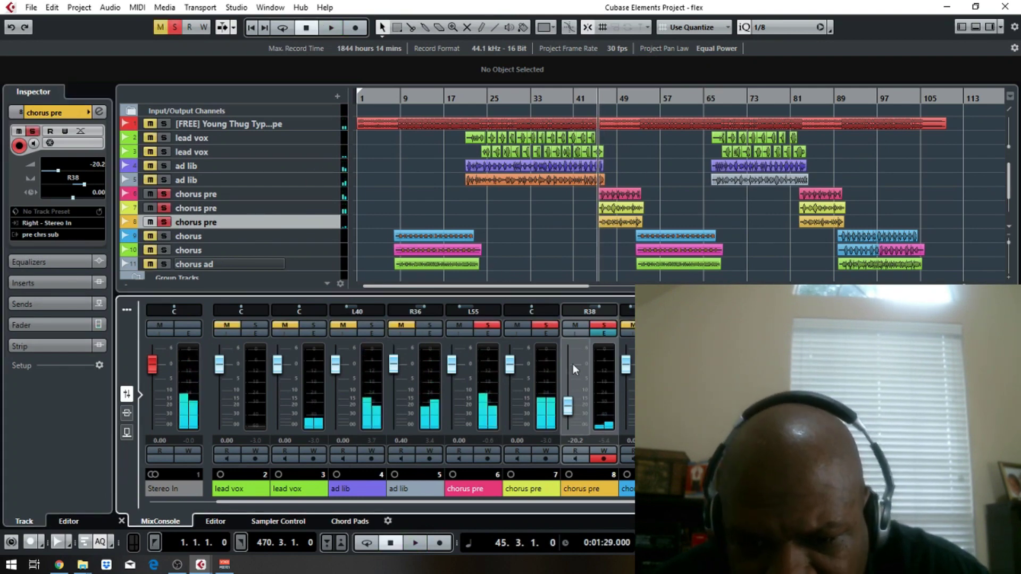
key("space")
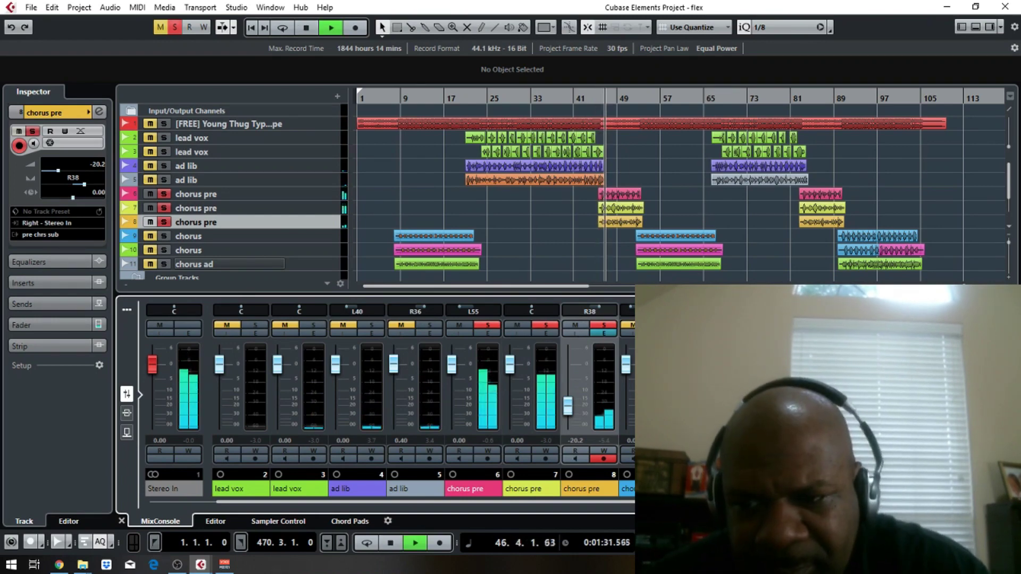
key("space")
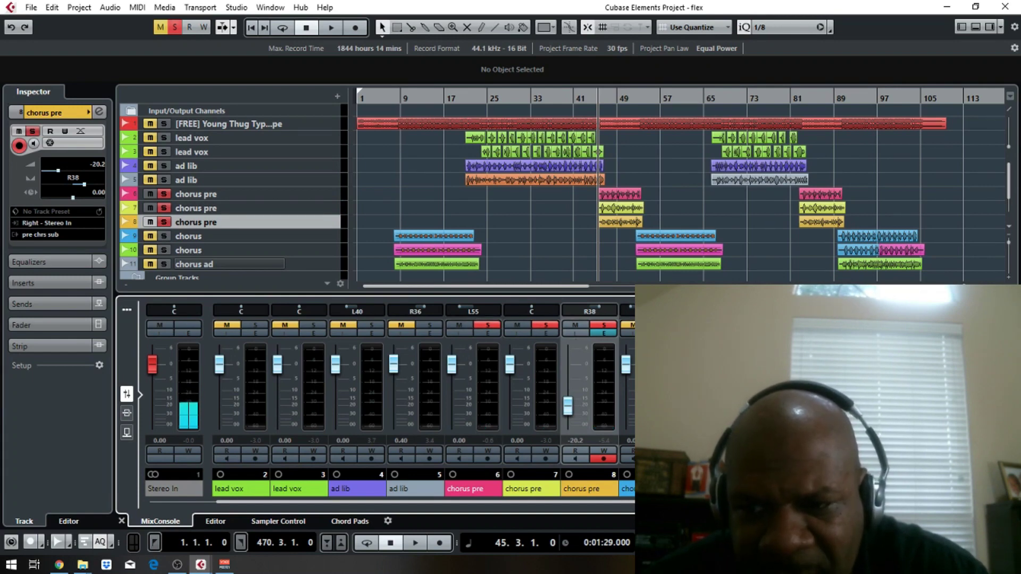
key("s")
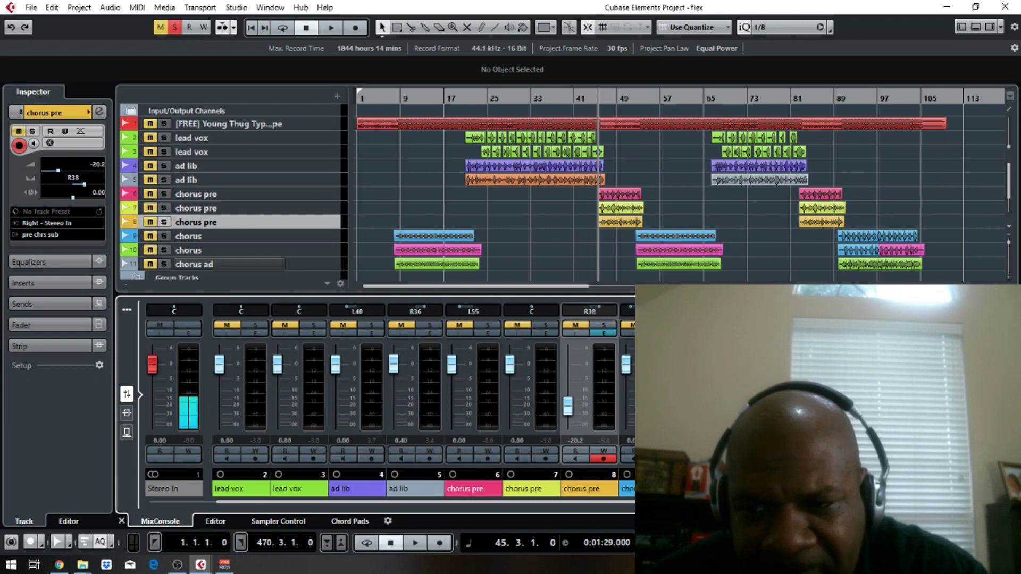
key("s")
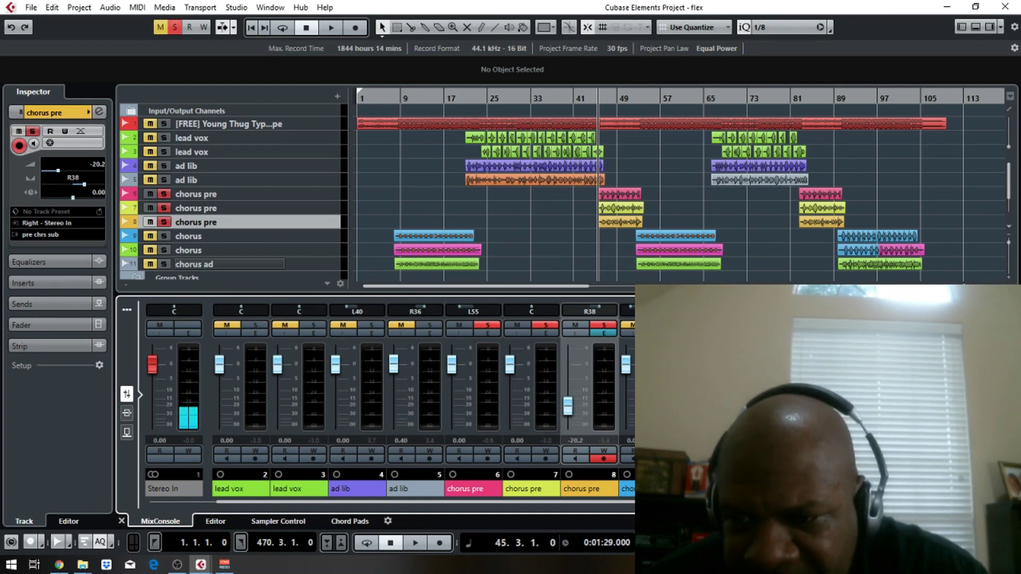
Step: Load the "my vox II" equalizer preset on the pre chrs sub group while playing the pre-chorus, and stop playback
key("space")
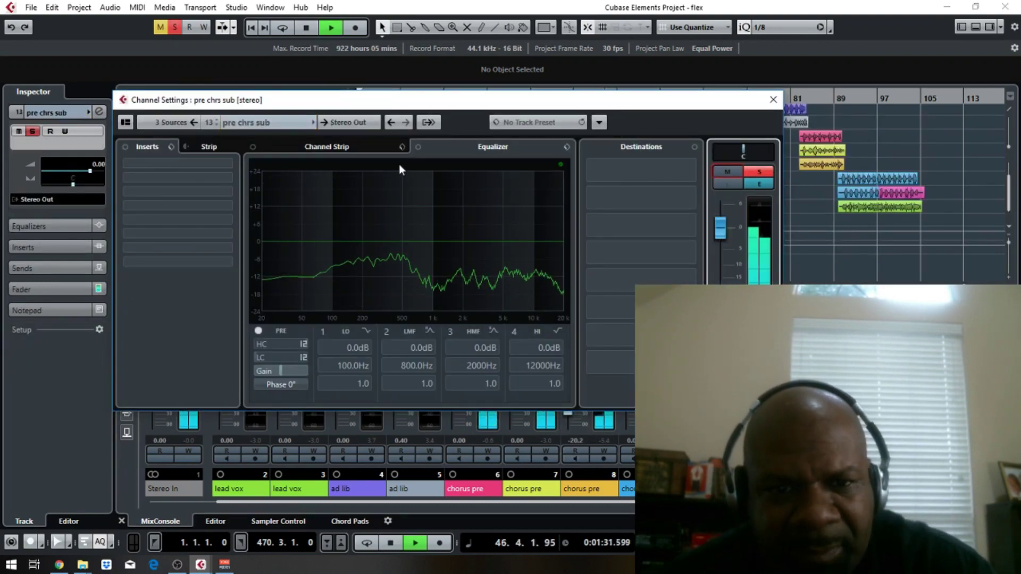
left_click(566, 147)
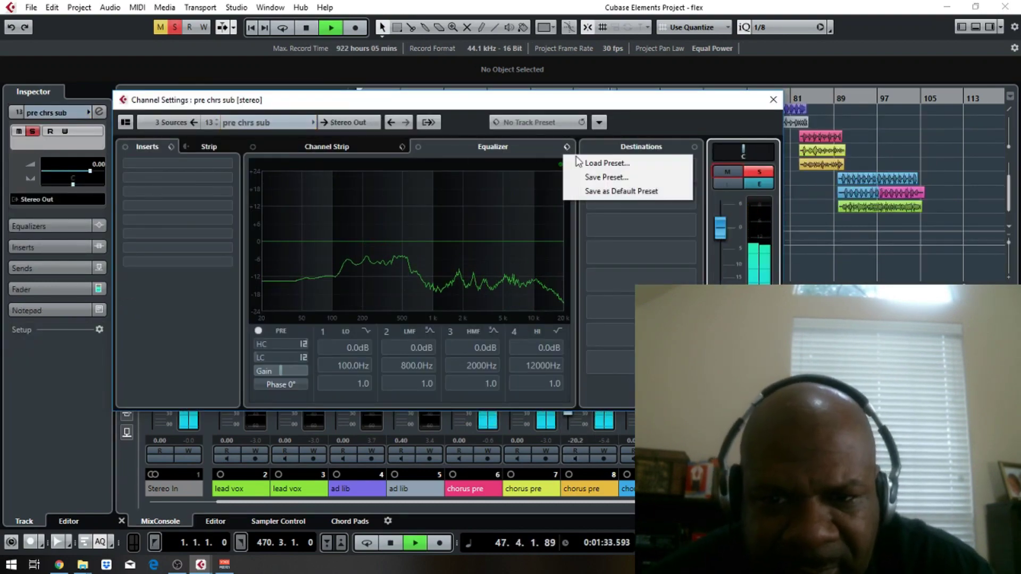
left_click(584, 167)
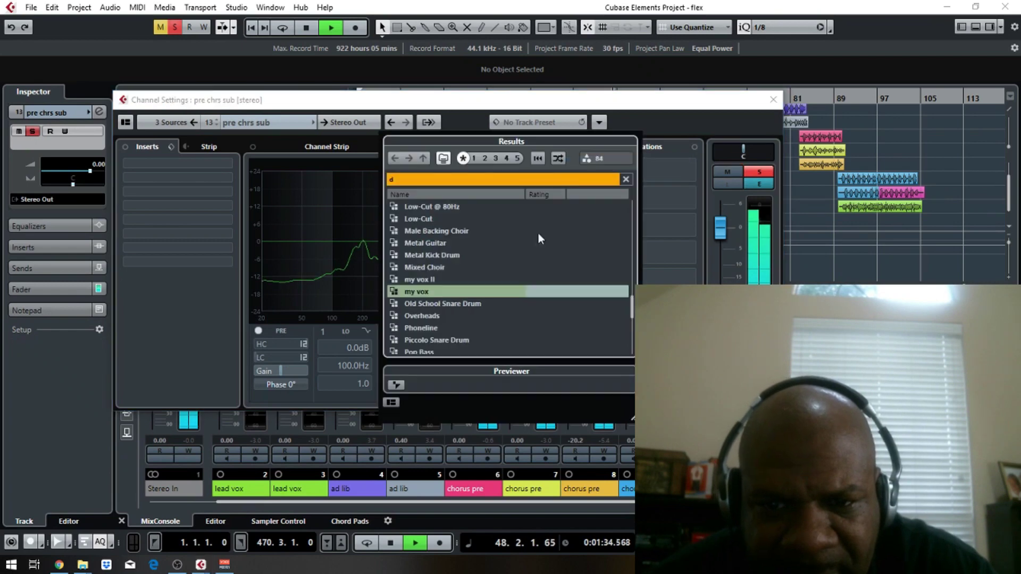
double_click(434, 280)
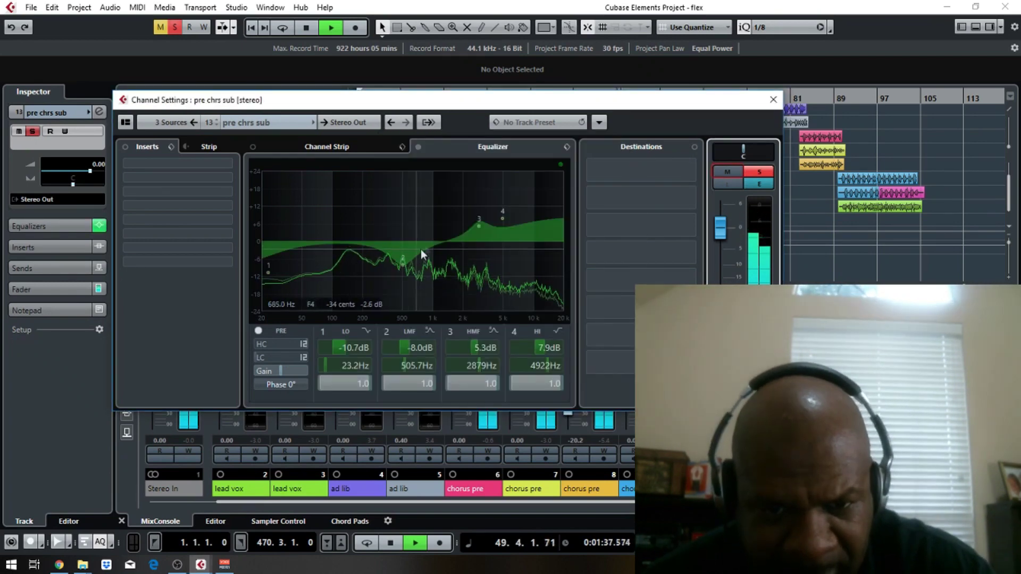
key("space")
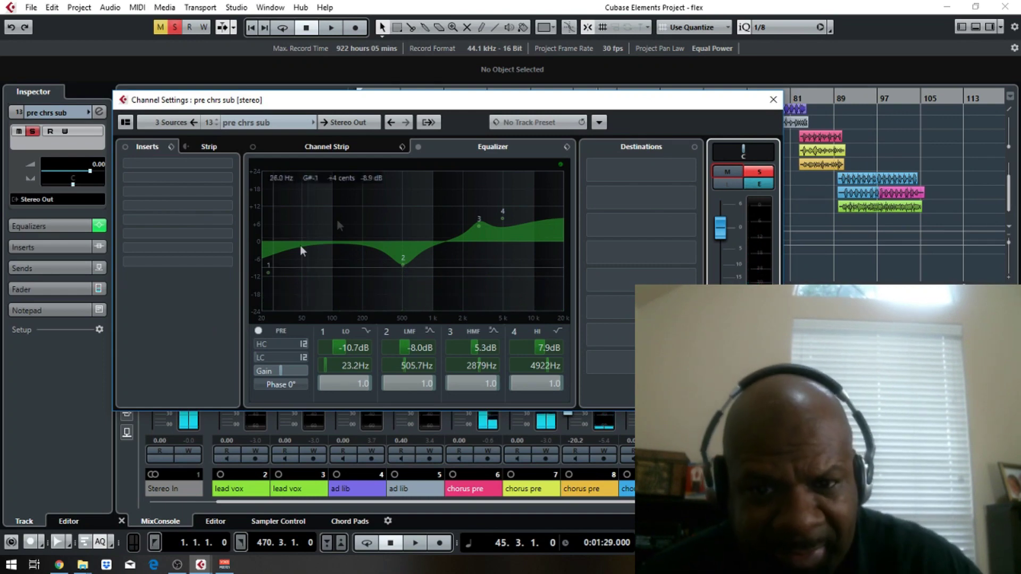
Step: Check which equalizer preset is loaded on the pre chrs sub group, and close the preset list without choosing another
left_click(568, 147)
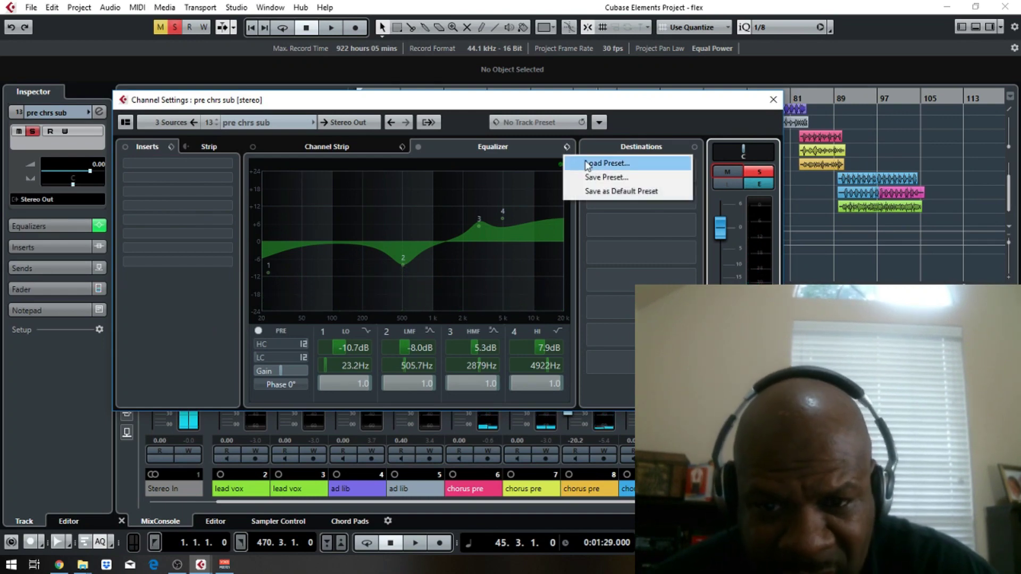
left_click(600, 161)
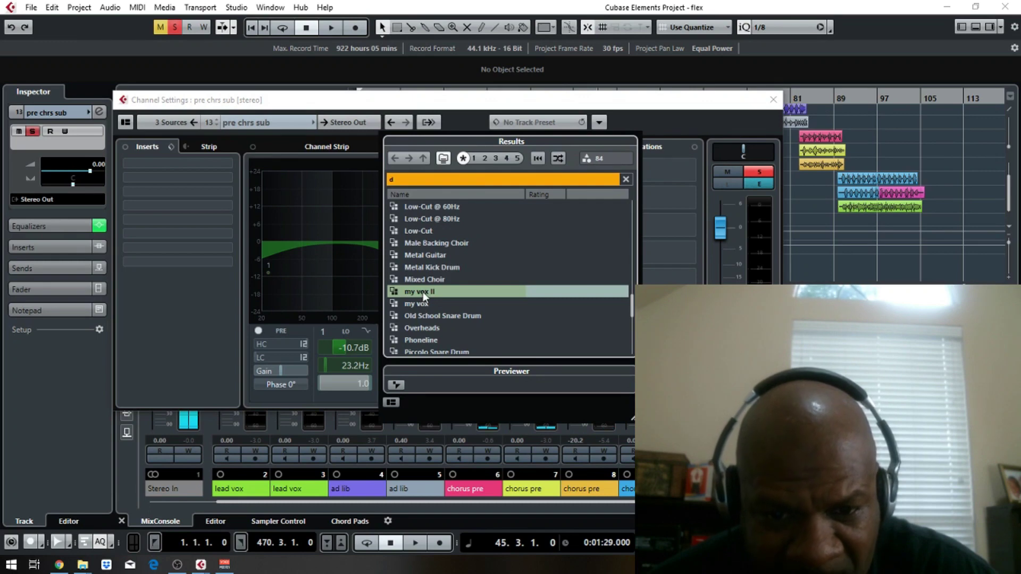
left_click(650, 122)
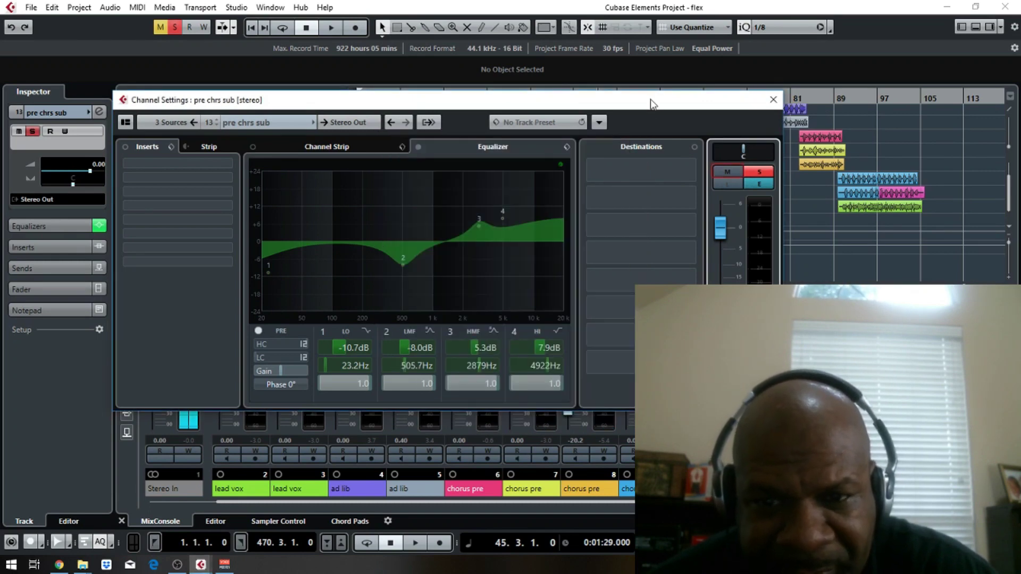
Step: Play from bar 45 and add the Compressor effect to the first insert slot of the pre chrs sub group
key("space")
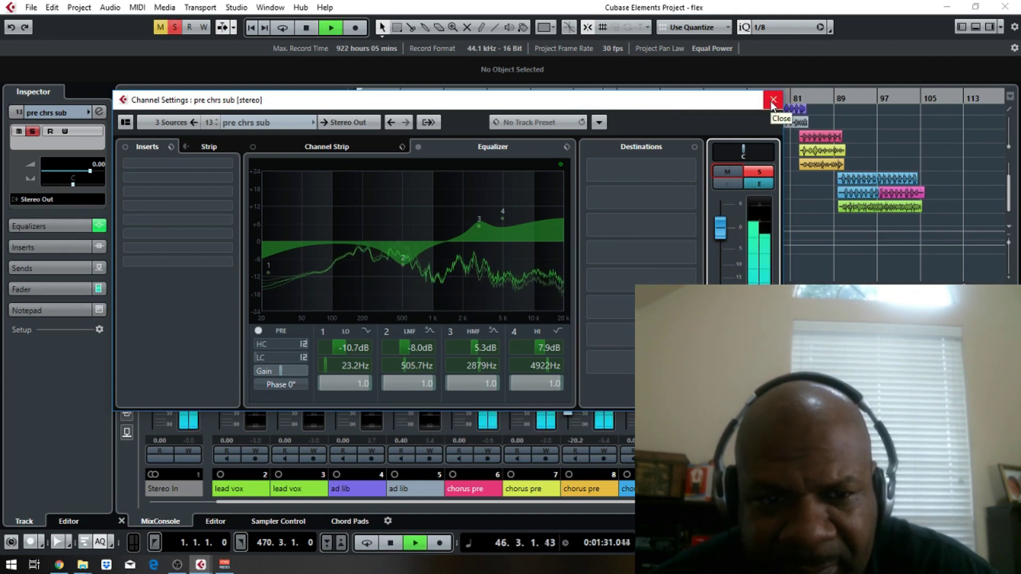
left_click(179, 163)
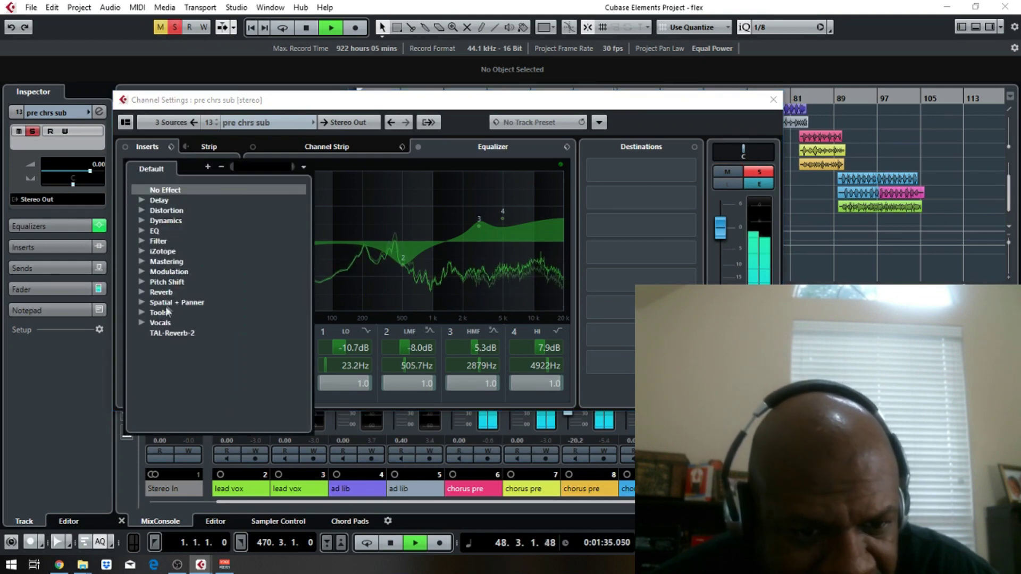
left_click(172, 219)
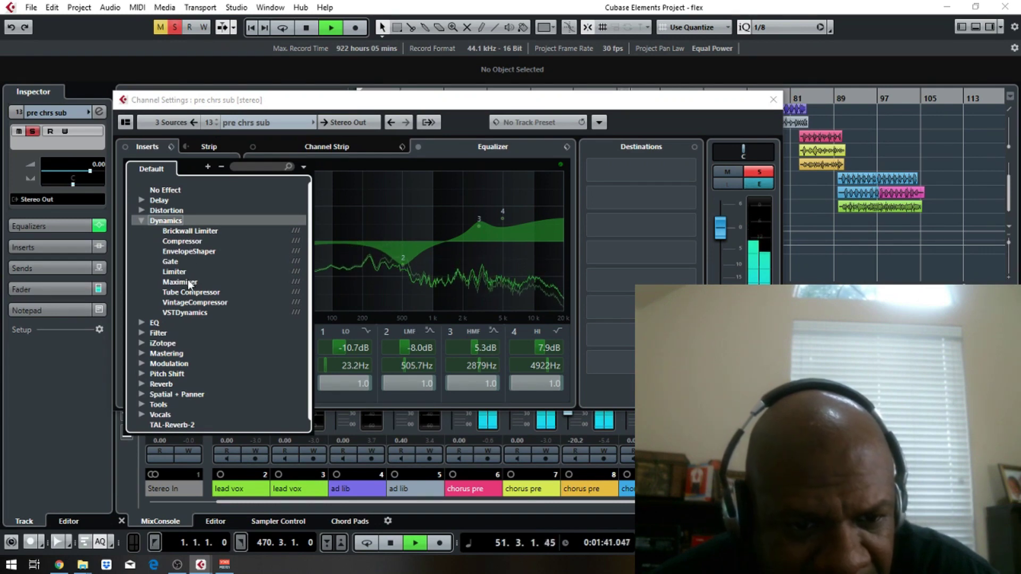
left_click(189, 240)
left_click_drag(627, 171, 535, 165)
Step: Load the "Backing Vocals 1" preset in the pre chrs sub group's Compressor and stop playback
left_click(538, 163)
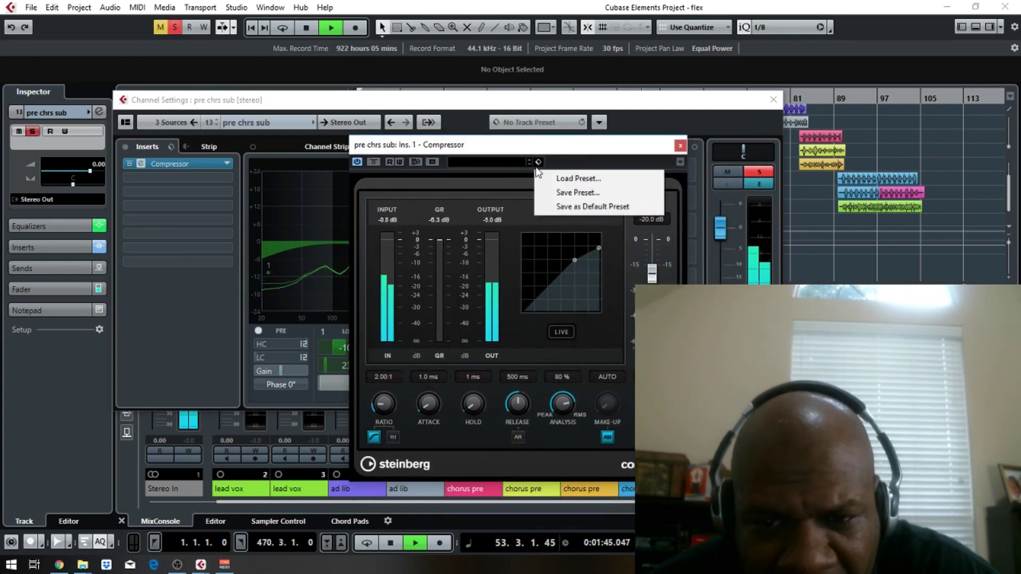
left_click(548, 177)
scroll(519, 287, "down", 10)
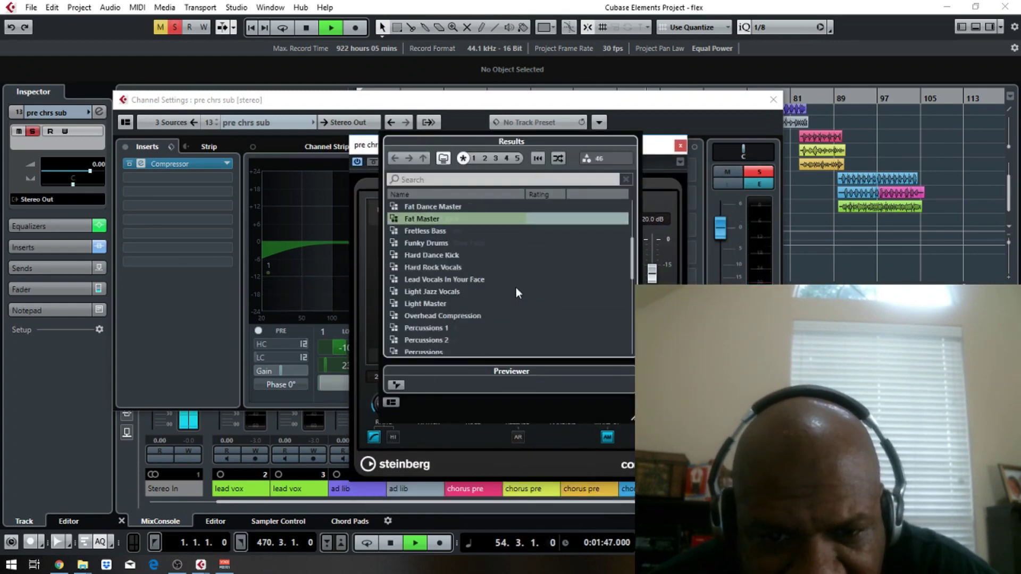
scroll(515, 290, "up", 5)
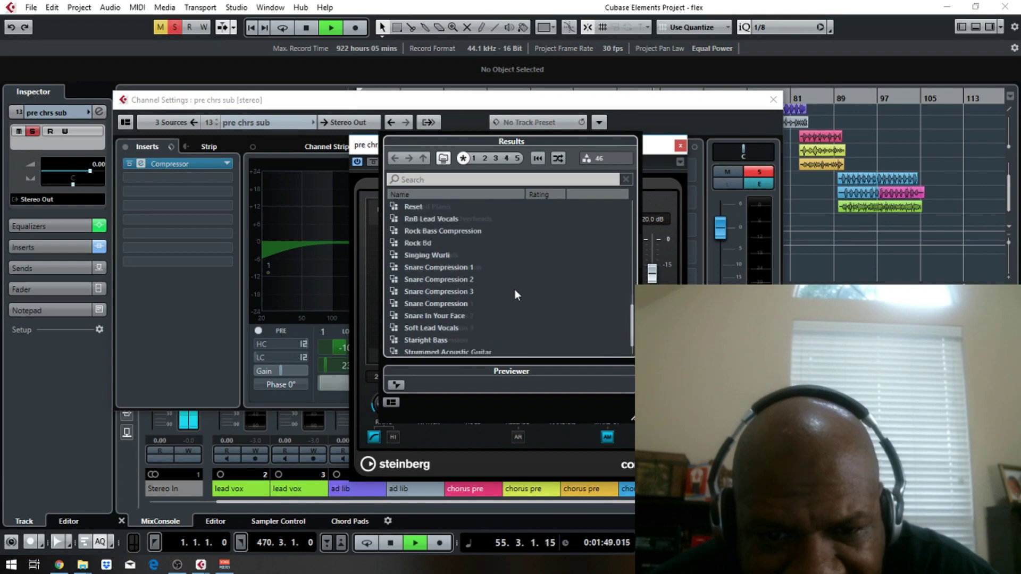
scroll(515, 294, "up", 2)
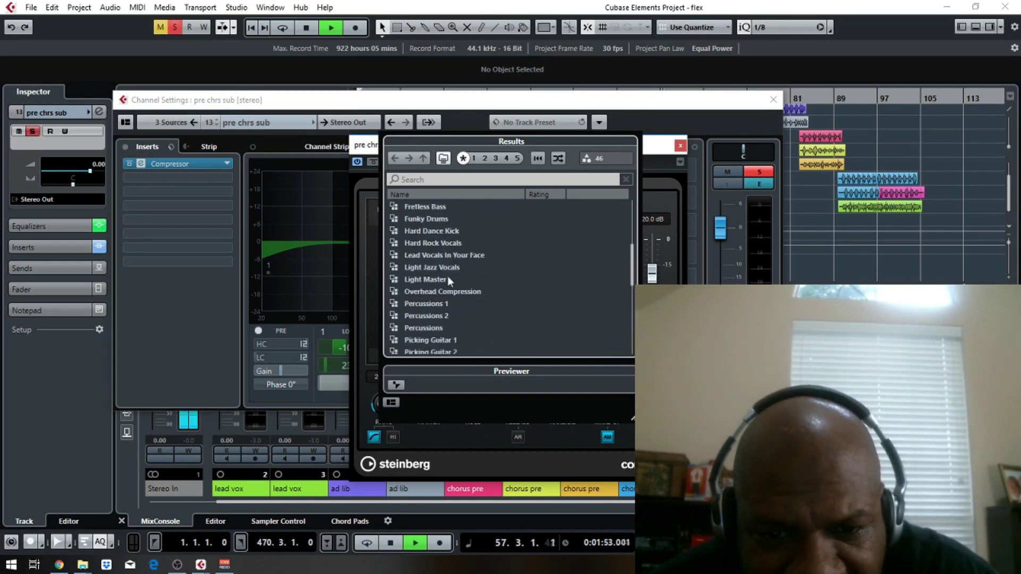
scroll(480, 292, "up", 5)
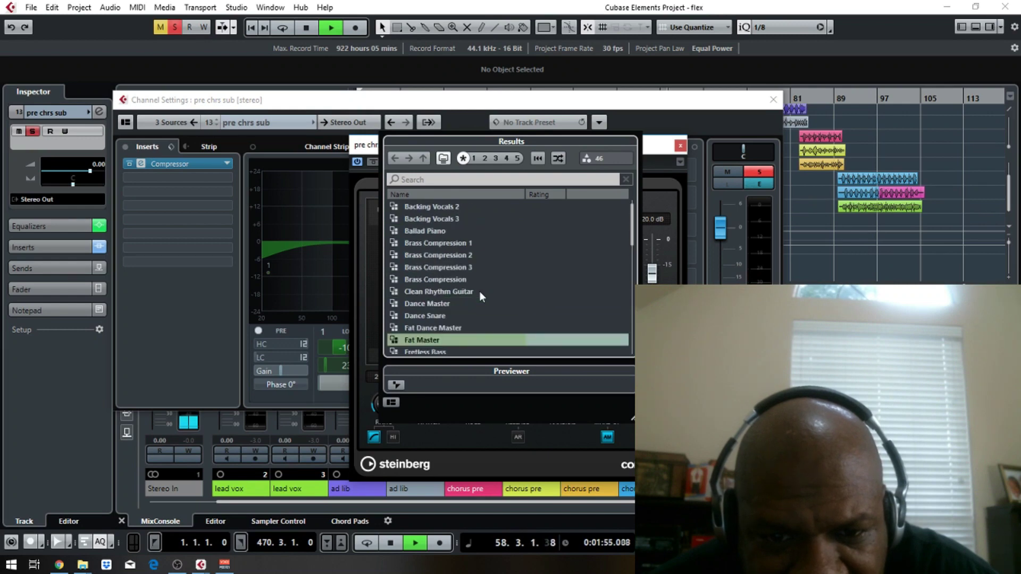
double_click(449, 207)
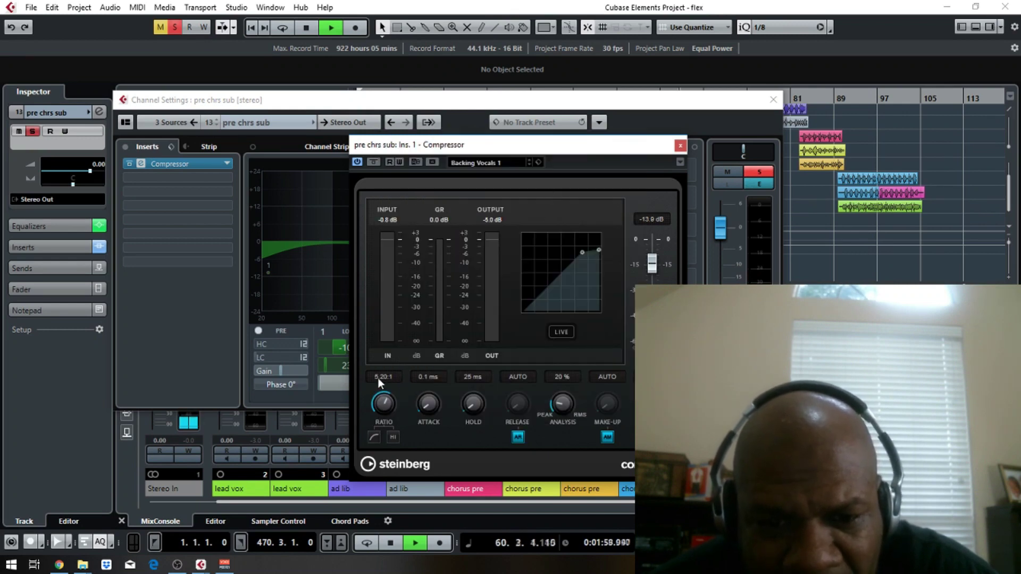
key("space")
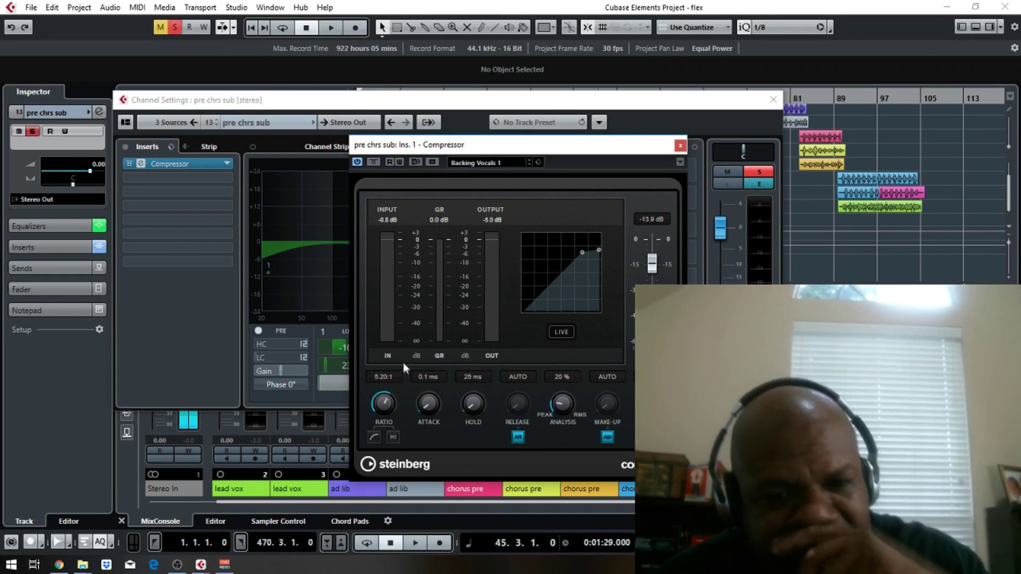
Step: Turn off the Compressor's automatic make-up gain, set make-up to 4.0 dB during playback, and audition the pre-chorus again from bar 45
left_click(331, 27)
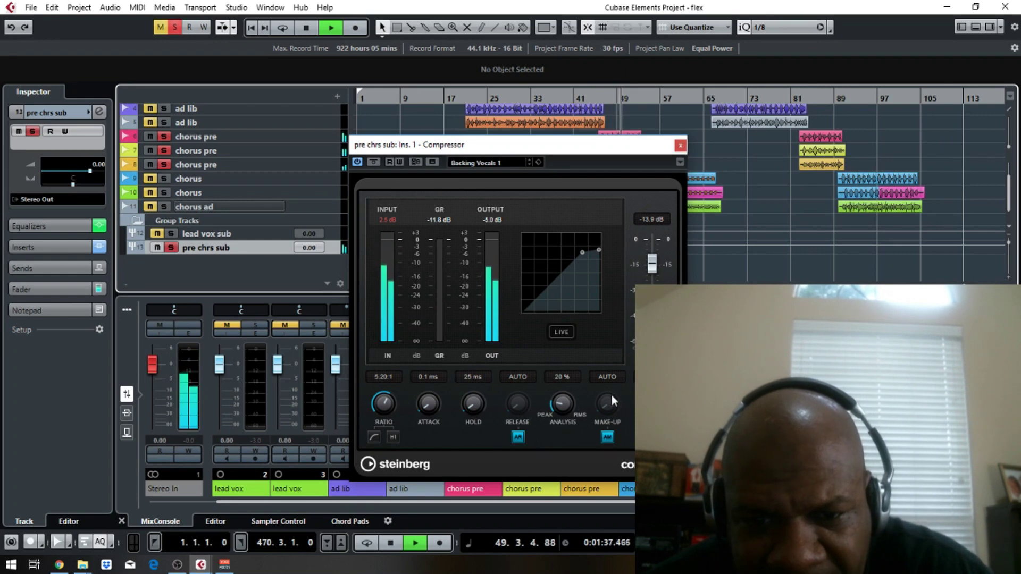
left_click(607, 437)
left_click_drag(602, 417, 595, 378)
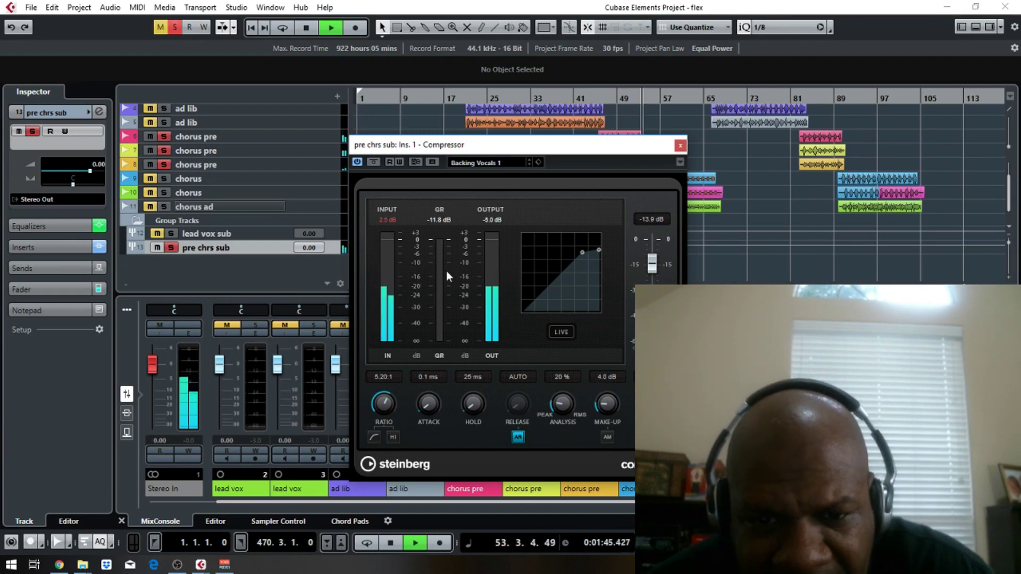
key("space")
key("space")
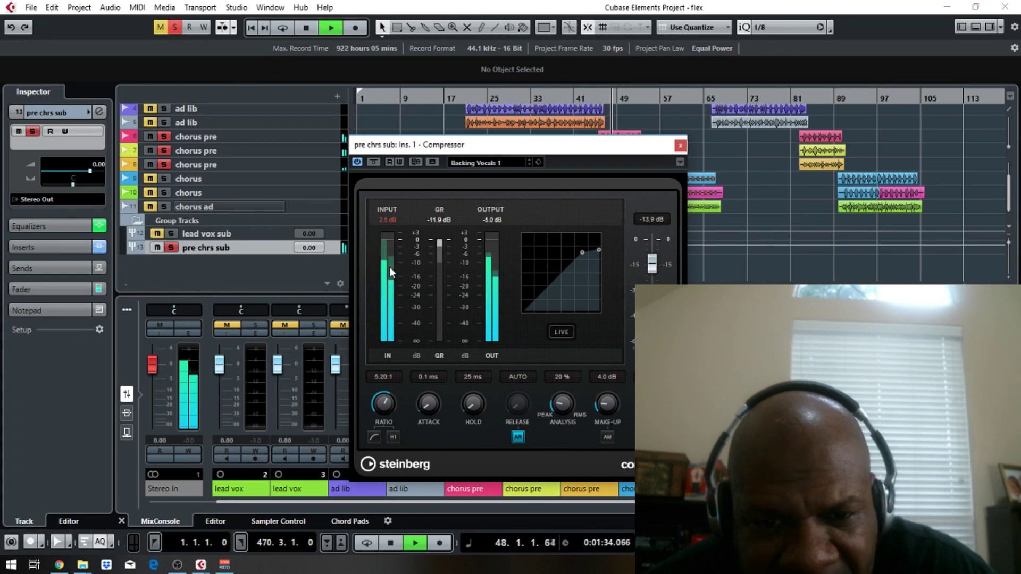
key("space")
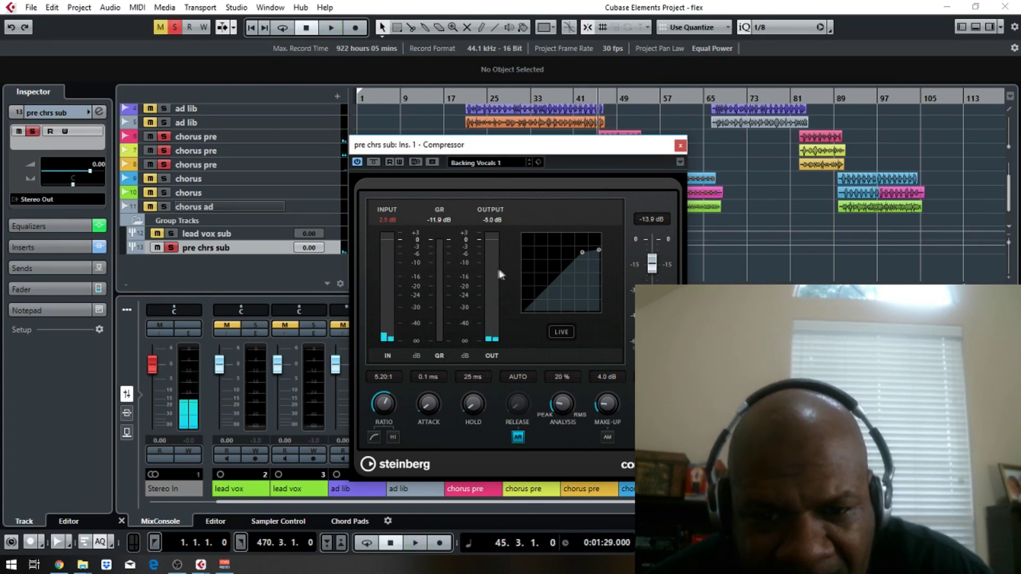
Step: Close the pre chrs sub Compressor window during a pre-chorus playback, and turn off solo on the pre-chorus vocals
key("space")
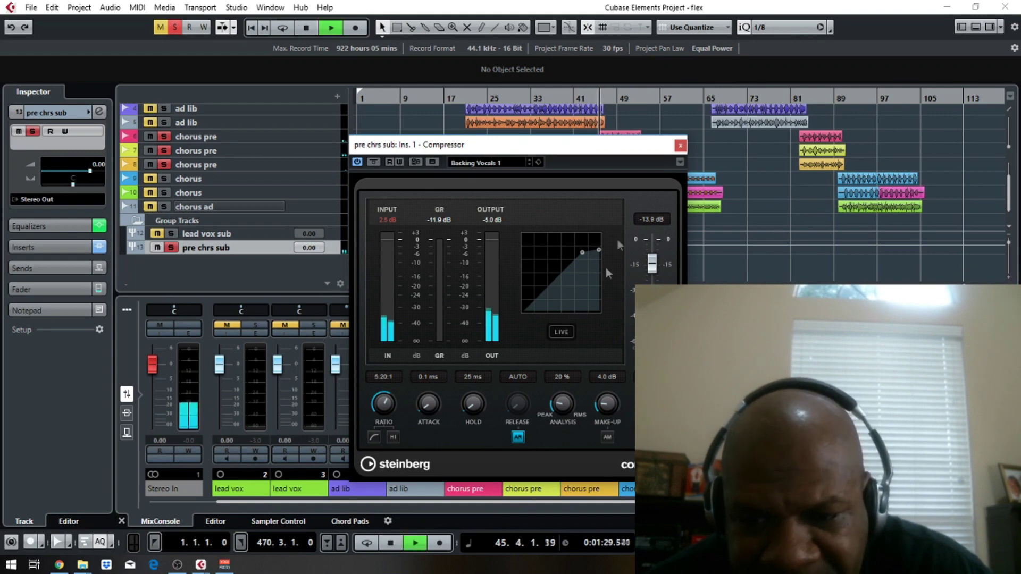
left_click(681, 145)
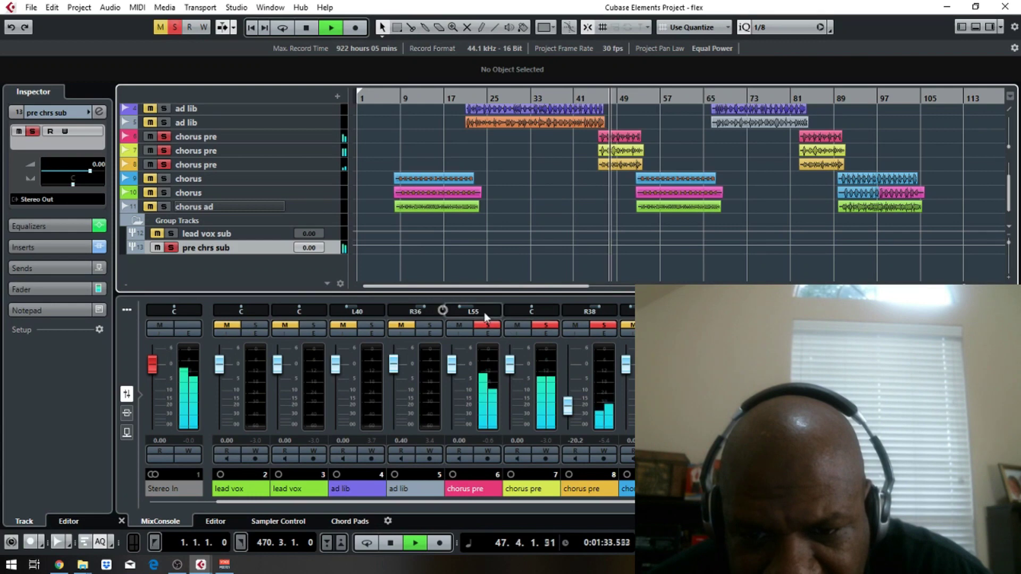
key("space")
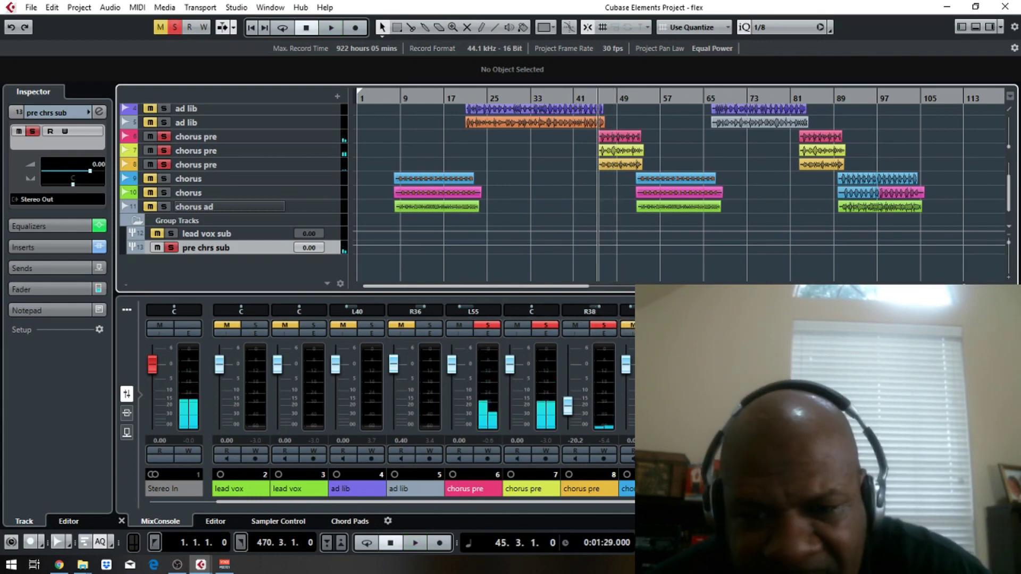
left_click(546, 325)
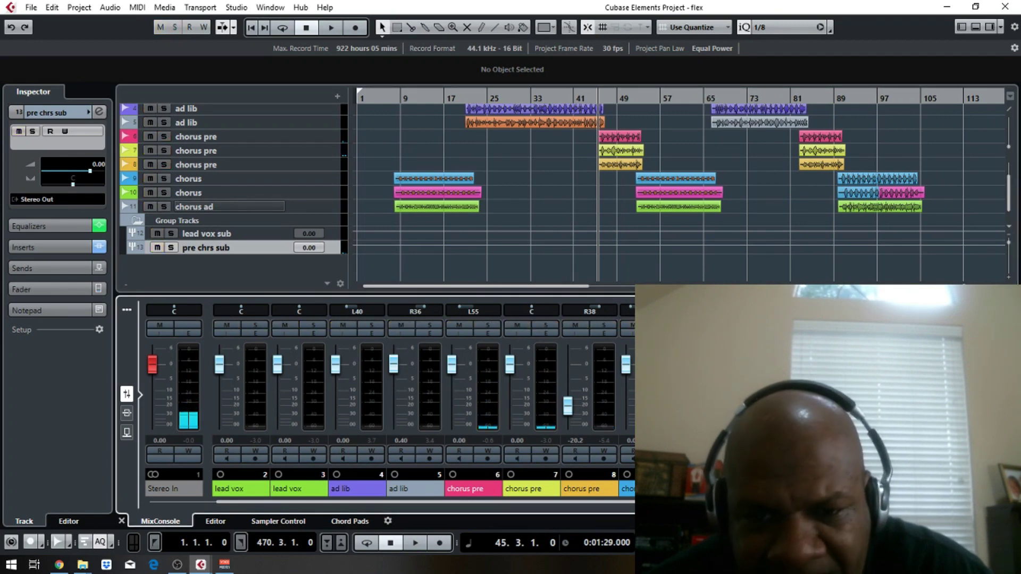
Step: Audition the full mix from bar 45 with no tracks soloed, restarting as needed and listening on through the following chorus
scroll(1009, 184, "up", 3)
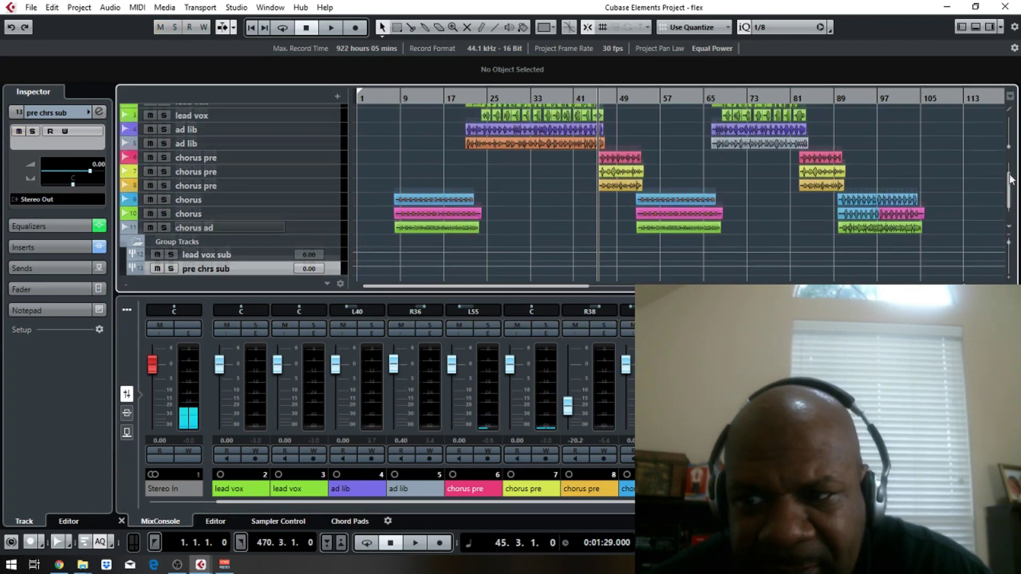
key("space")
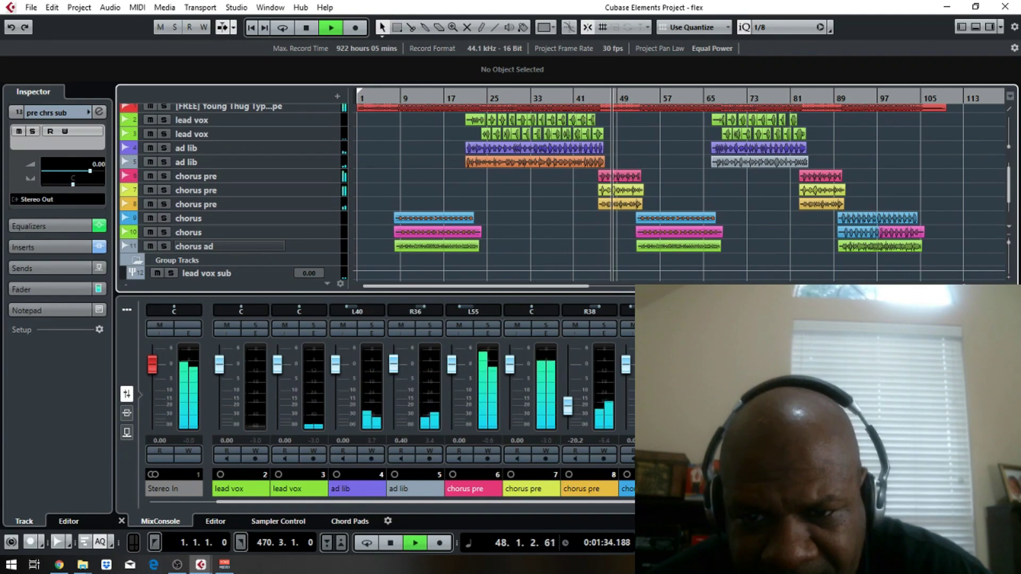
key("space")
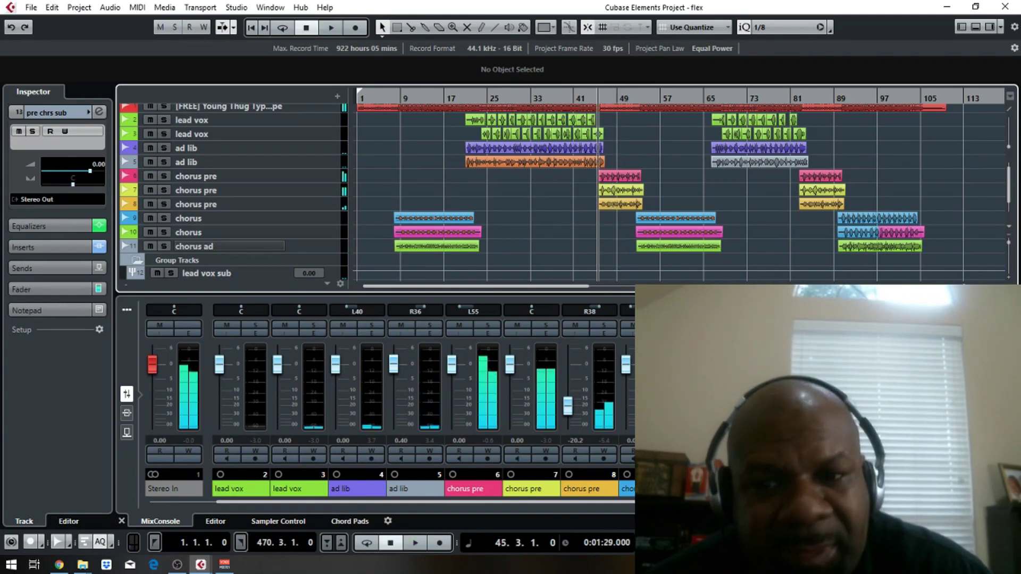
key("space")
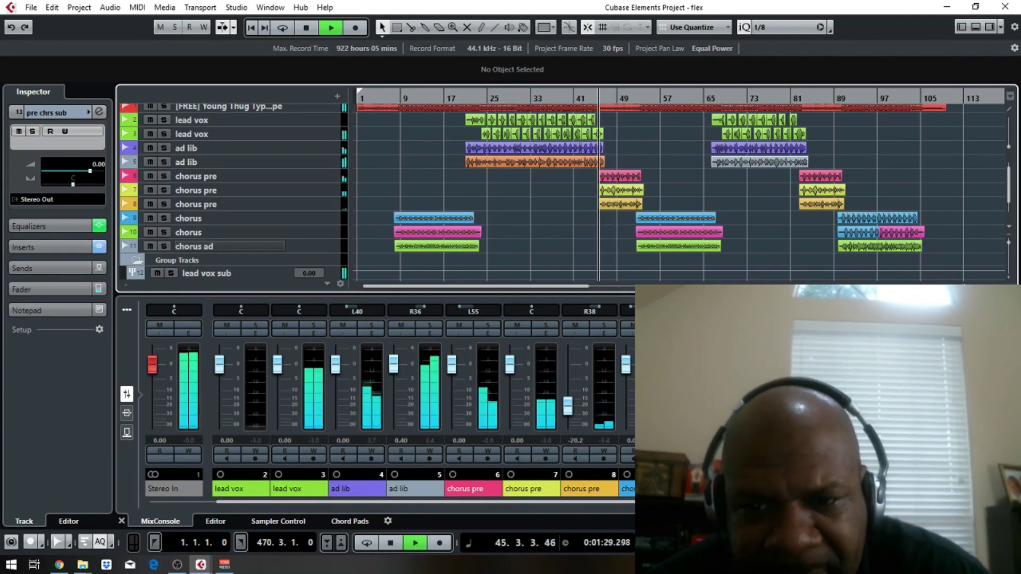
key("space")
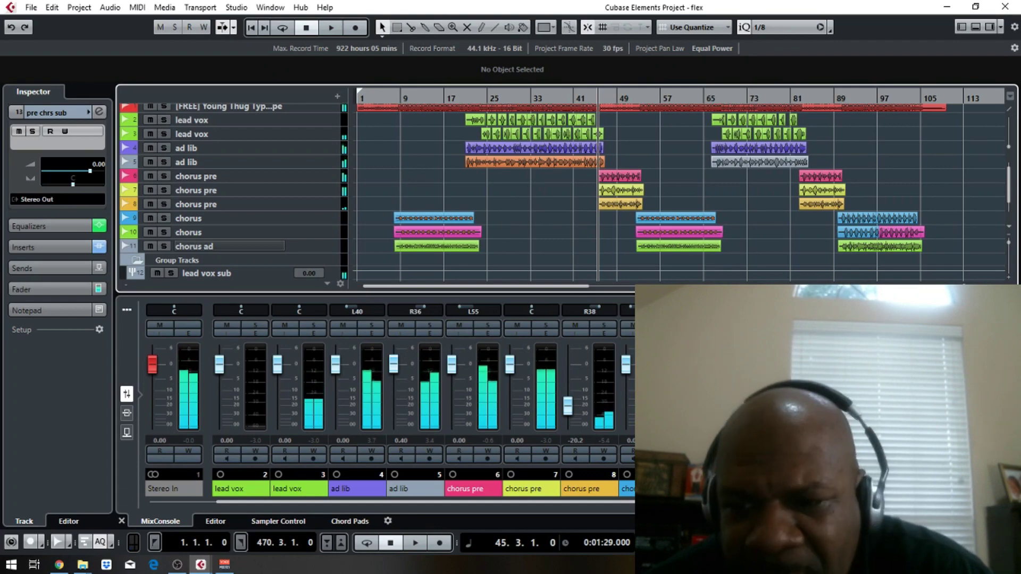
key("space")
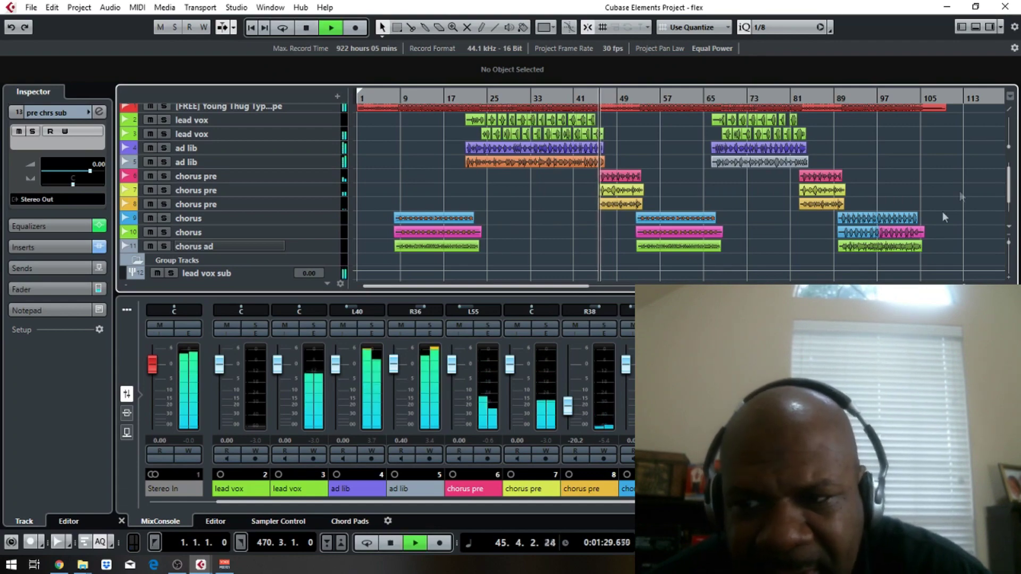
left_click_drag(1014, 183, 1015, 167)
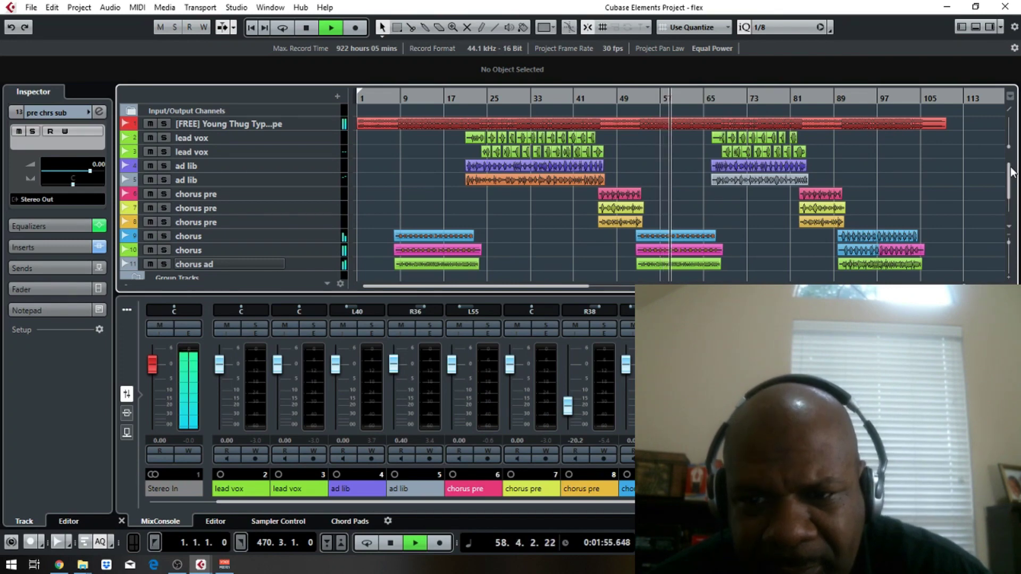
key("space")
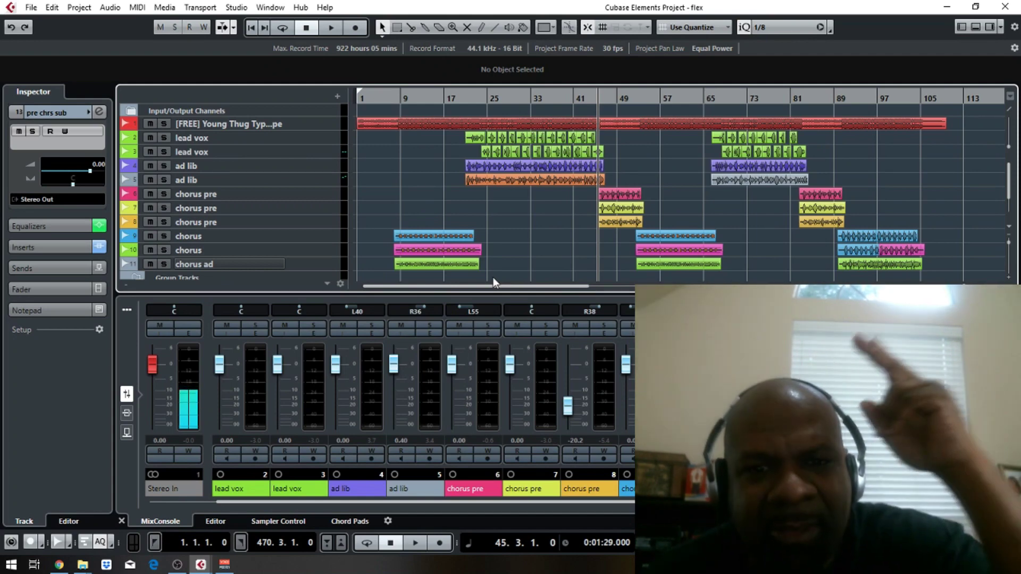
Step: Move playback to bar 67 to audition the second verse, and save the project
key("space")
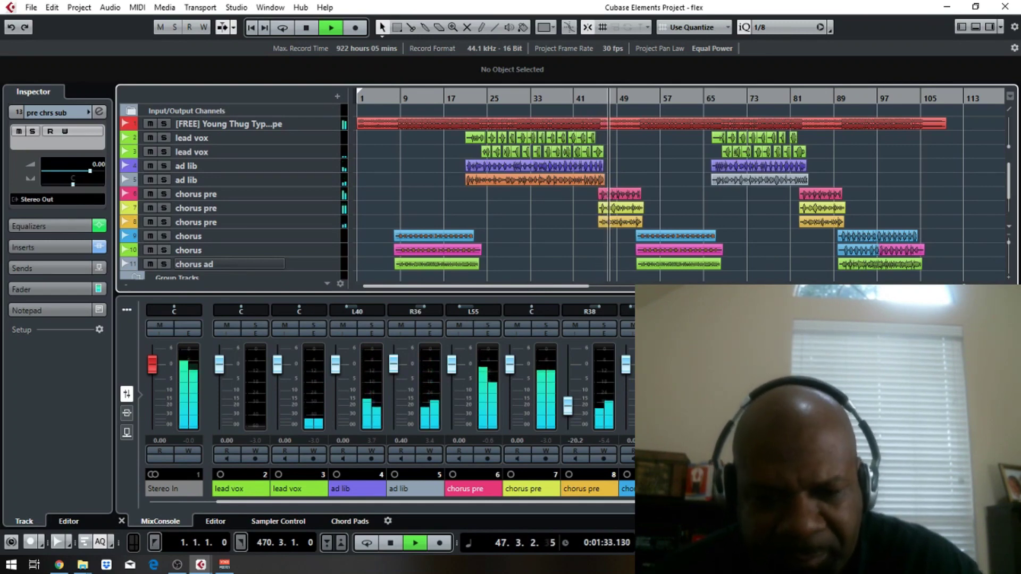
left_click(715, 98)
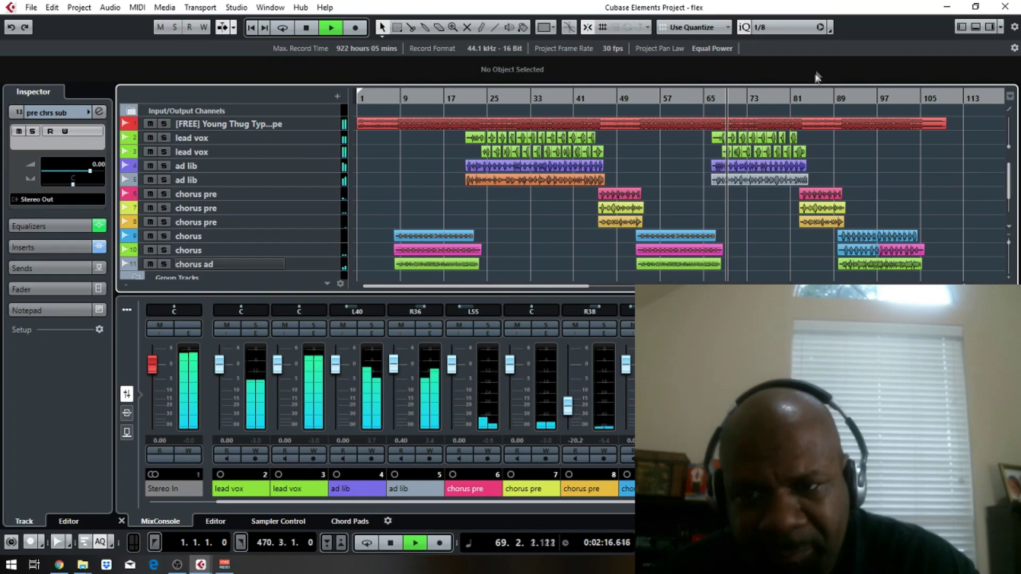
left_click(31, 8)
left_click(52, 70)
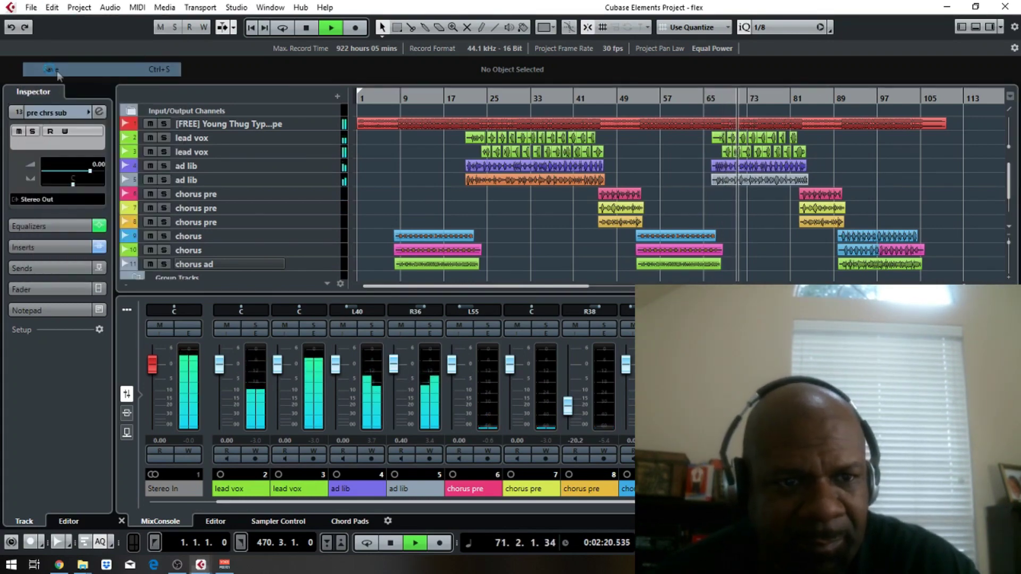
key("space")
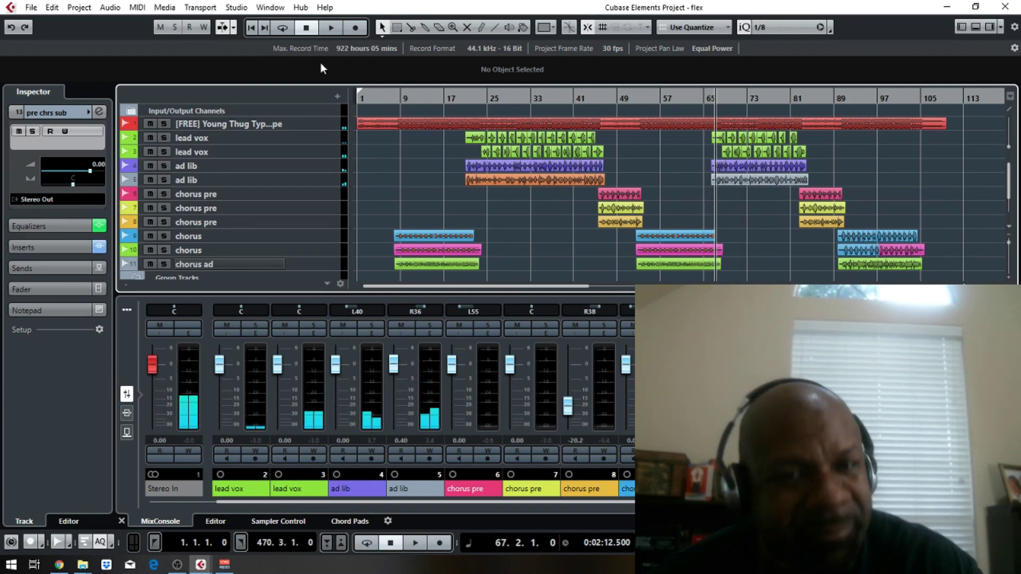
left_click(329, 27)
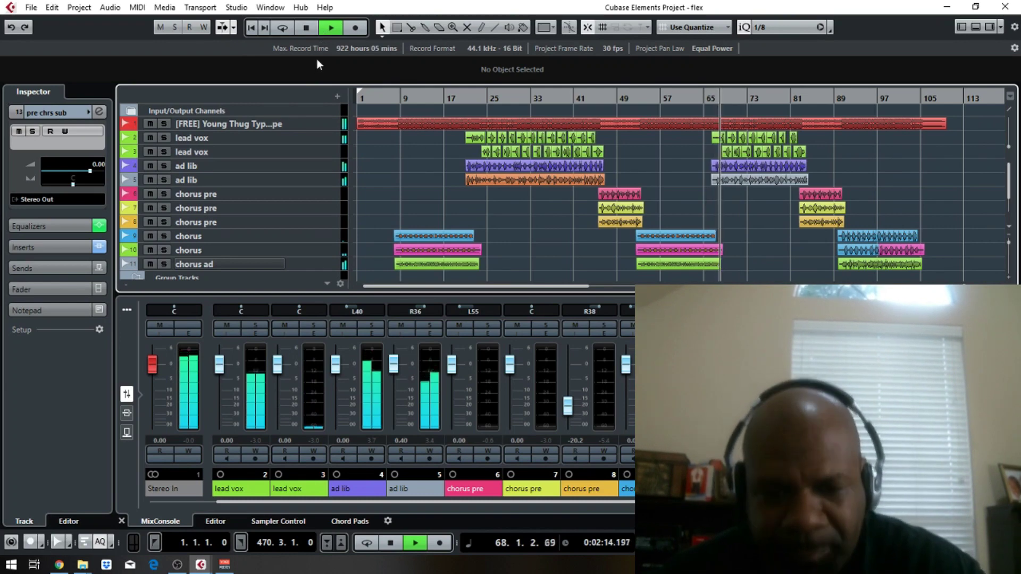